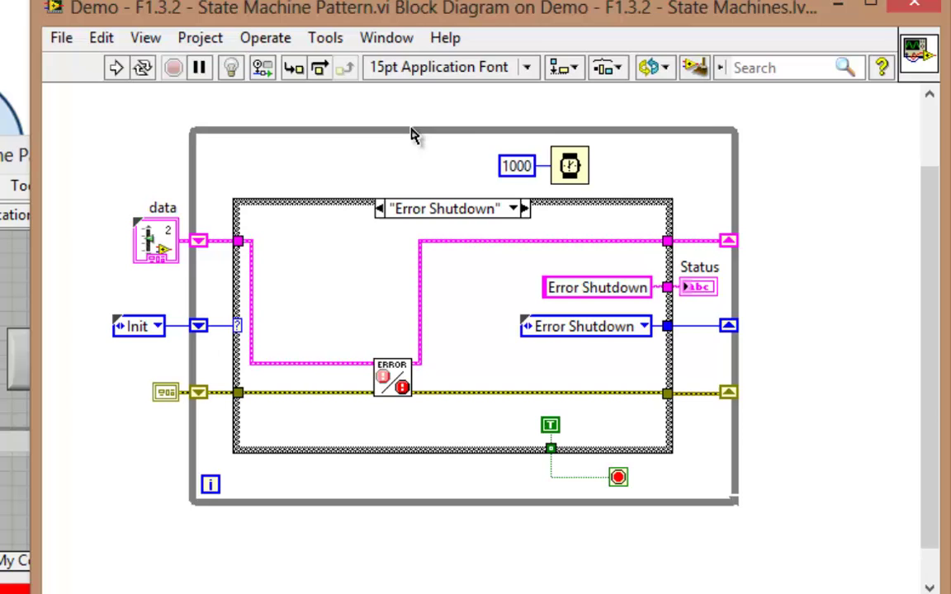
Switch the state machine's case structure to show its Notify case
left_click(513, 210)
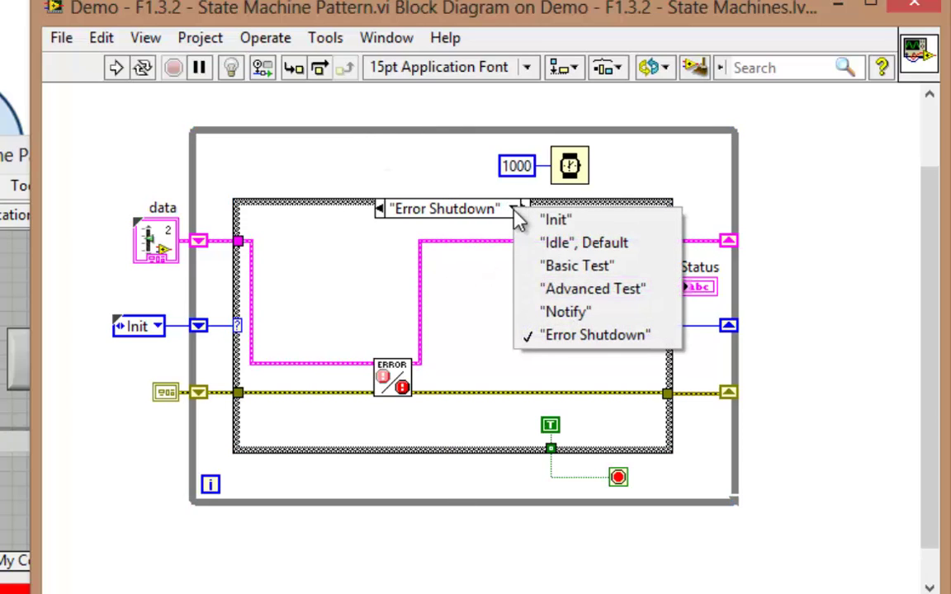
left_click(611, 310)
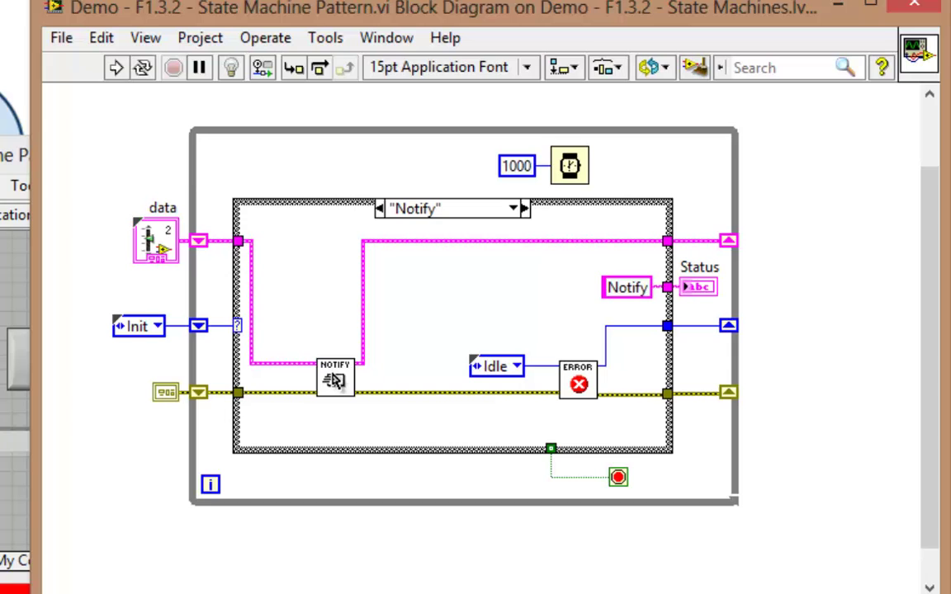
Open Notify.vi's block diagram, deleting then restoring the data wire in the No Error case
double_click(335, 380)
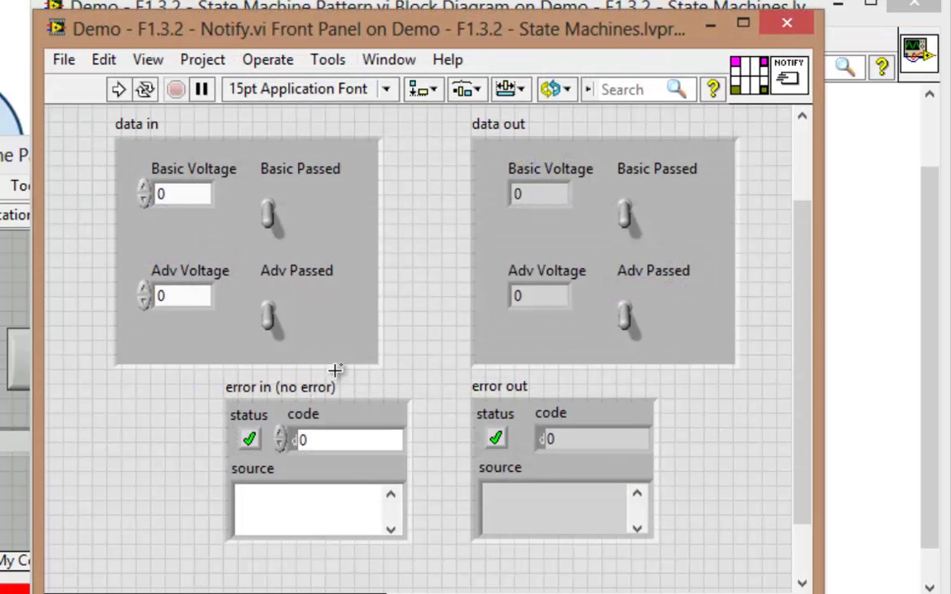
double_click(334, 153)
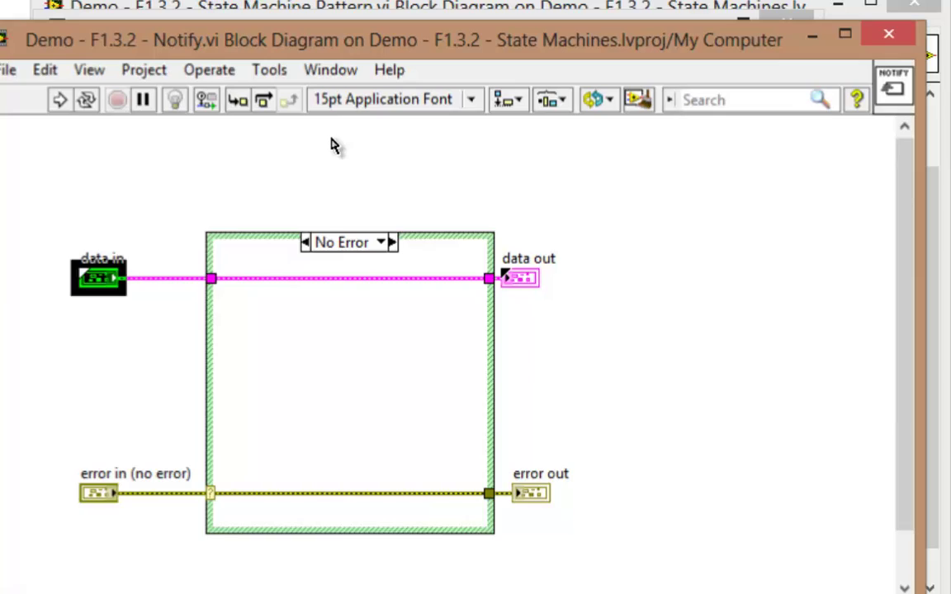
left_click(111, 328)
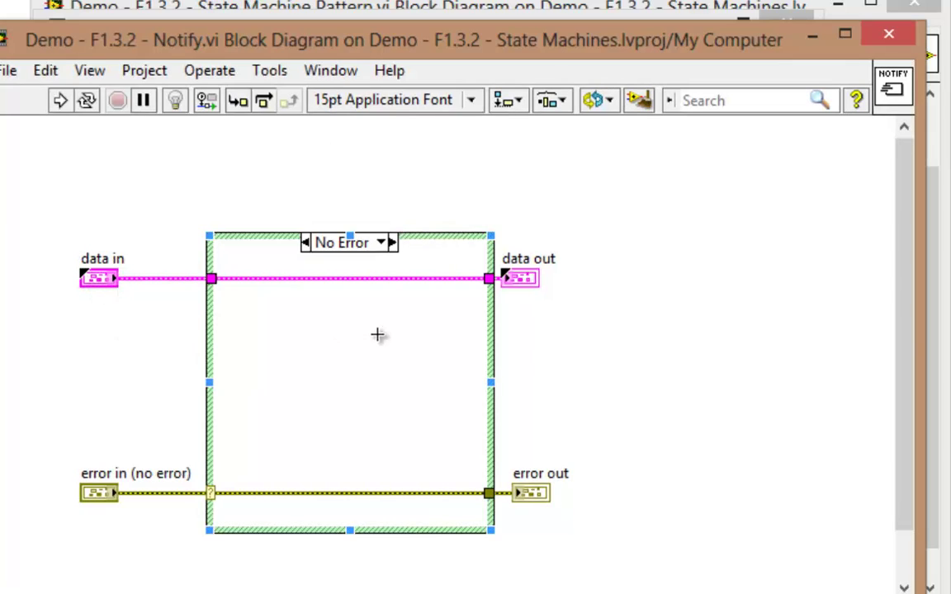
left_click(328, 278)
key("Delete")
key("ctrl+z")
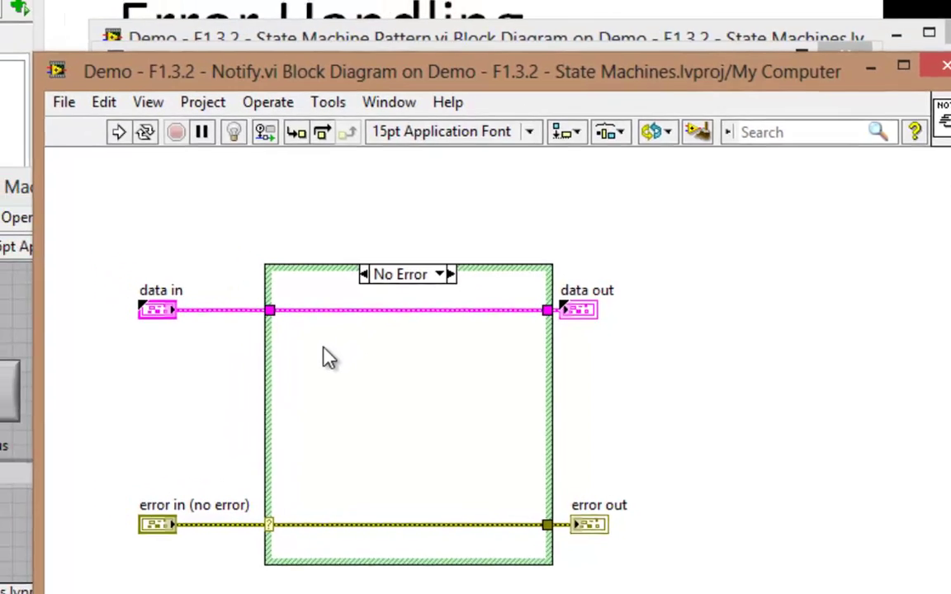
Place an Unbundle By Name node in the No Error case, wired to the data cluster
right_click(272, 318)
mouse_move(705, 62)
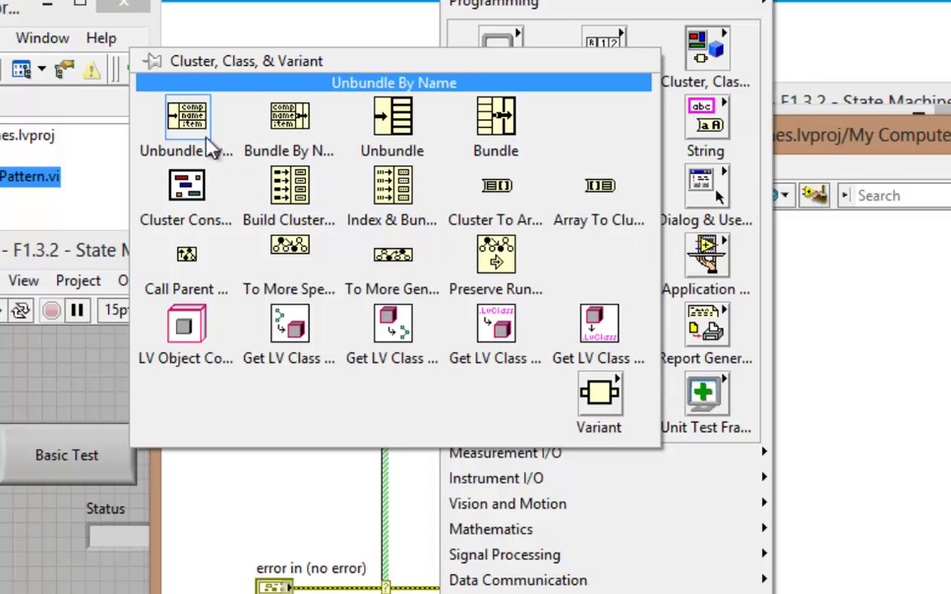
left_click(186, 115)
left_click(471, 409)
left_click(407, 374)
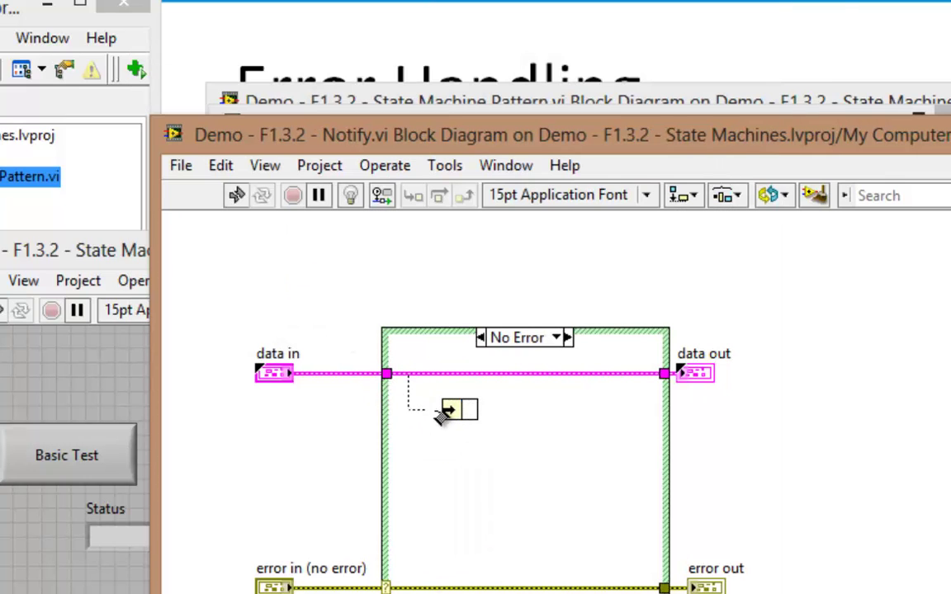
left_click(444, 410)
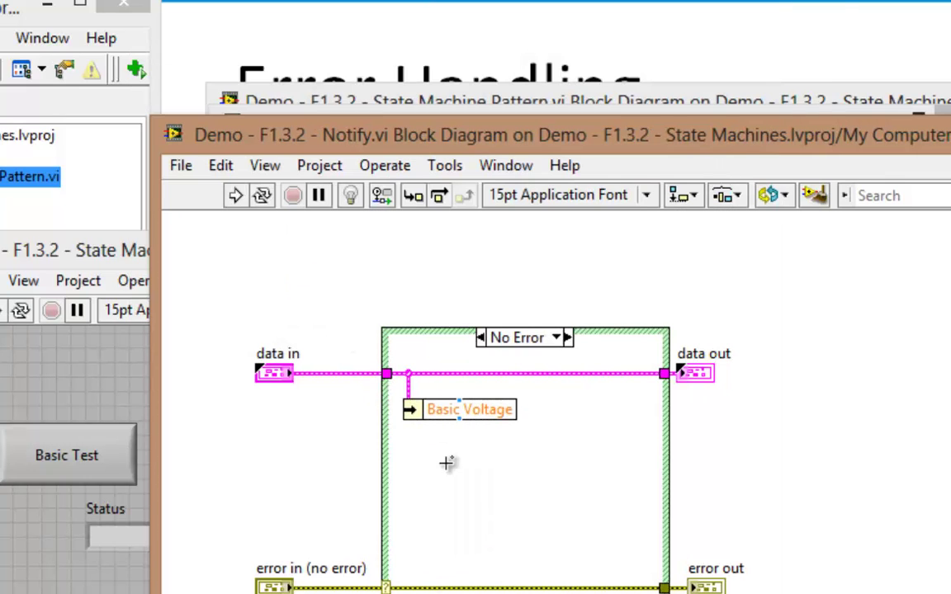
Set the unbundle outputs to Basic Passed and Basic Voltage, and enlarge the case structure
left_click(494, 413)
left_click(532, 443)
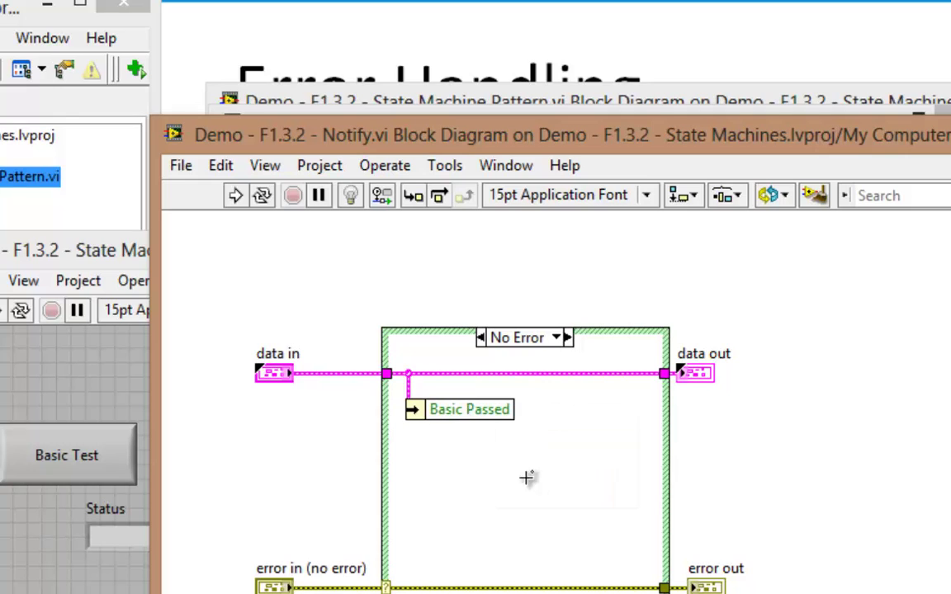
left_click_drag(462, 423, 460, 434)
left_click(483, 430)
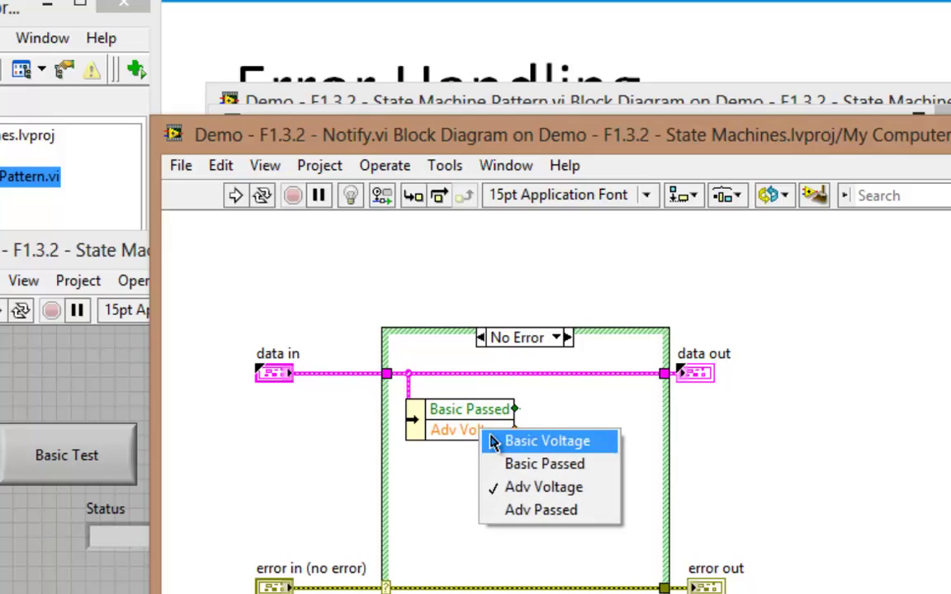
left_click(495, 441)
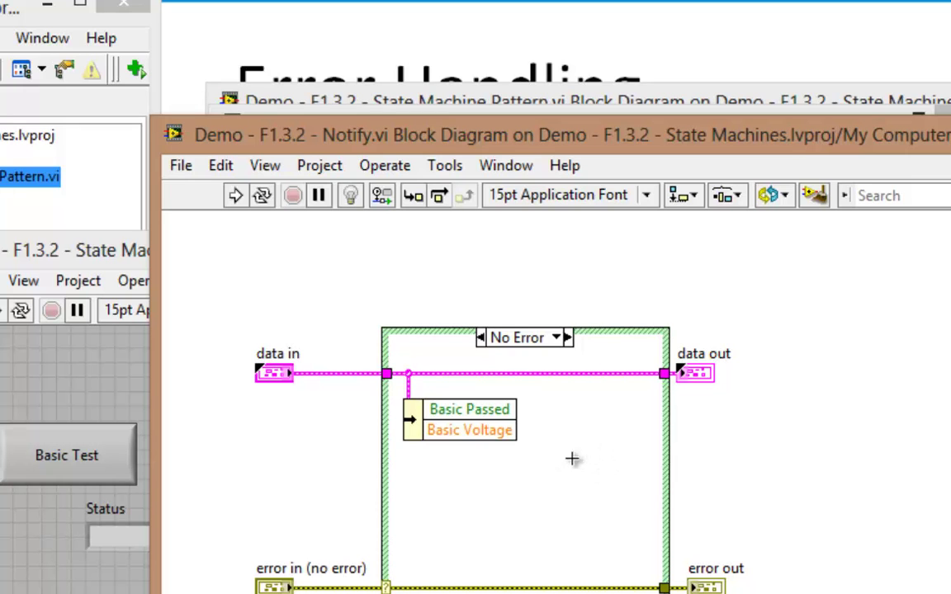
left_click_drag(558, 460, 622, 435)
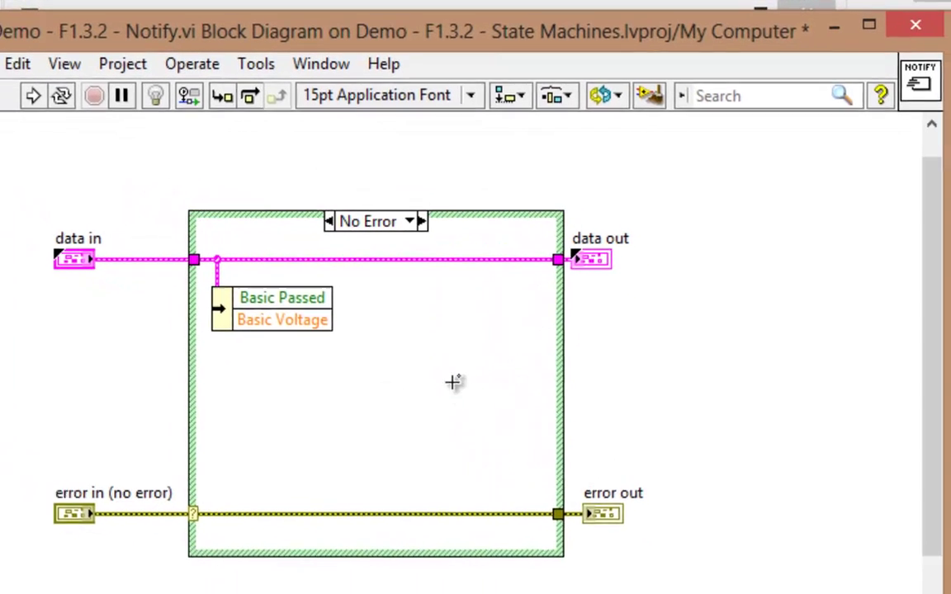
left_click_drag(446, 339, 520, 380)
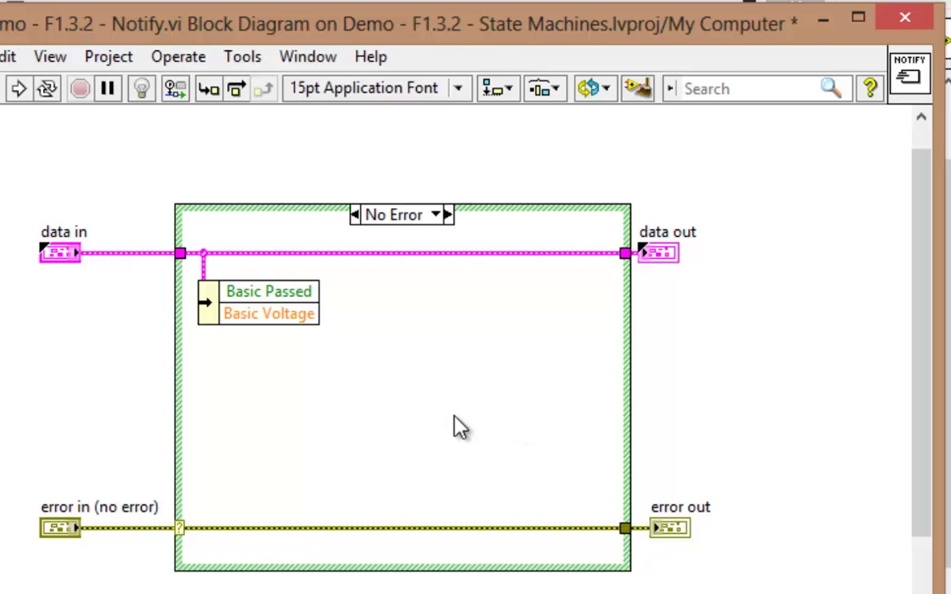
Add a One Button Dialog plus a free string constant reading 'The basic test' in the No Error case
right_click(460, 427)
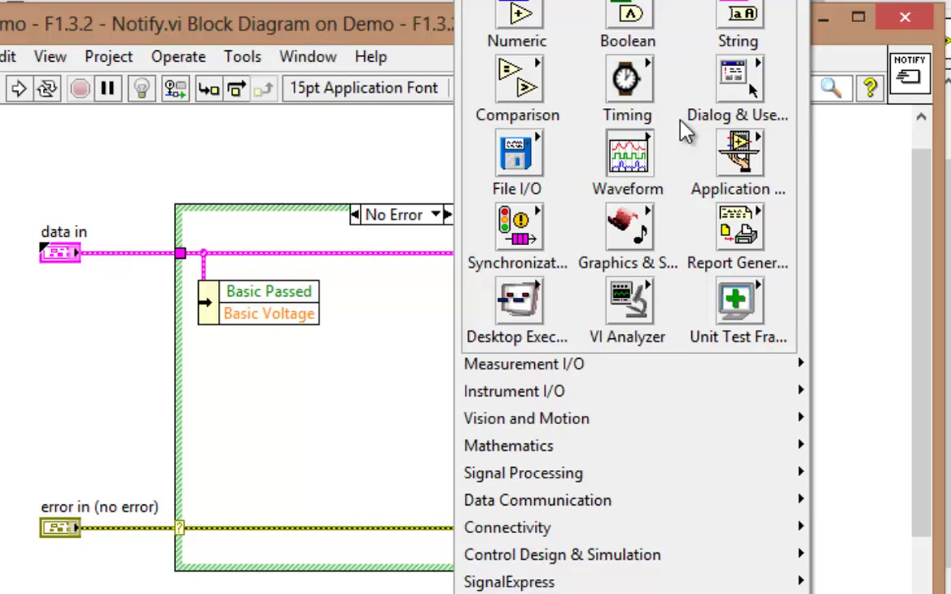
mouse_move(737, 91)
left_click(289, 152)
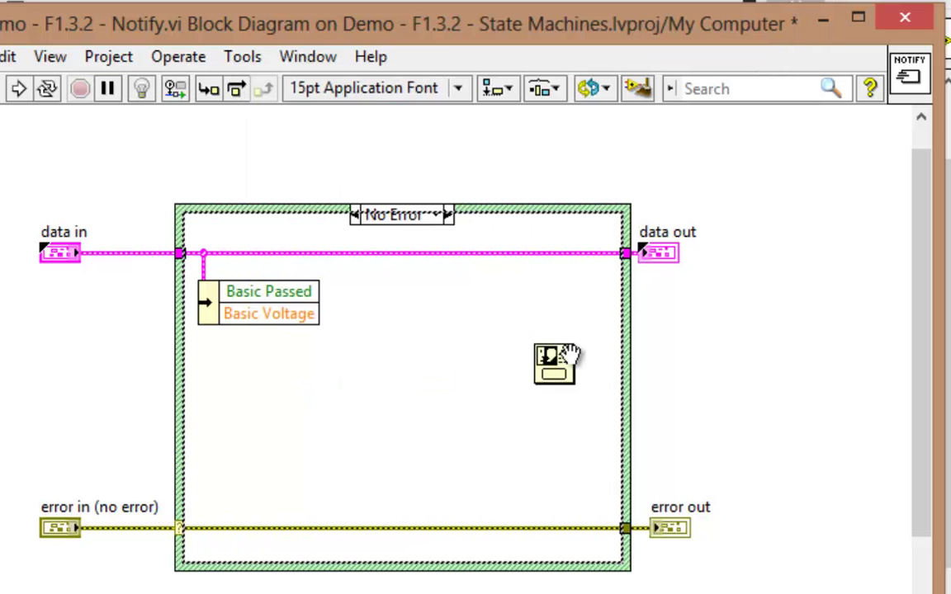
left_click(588, 328)
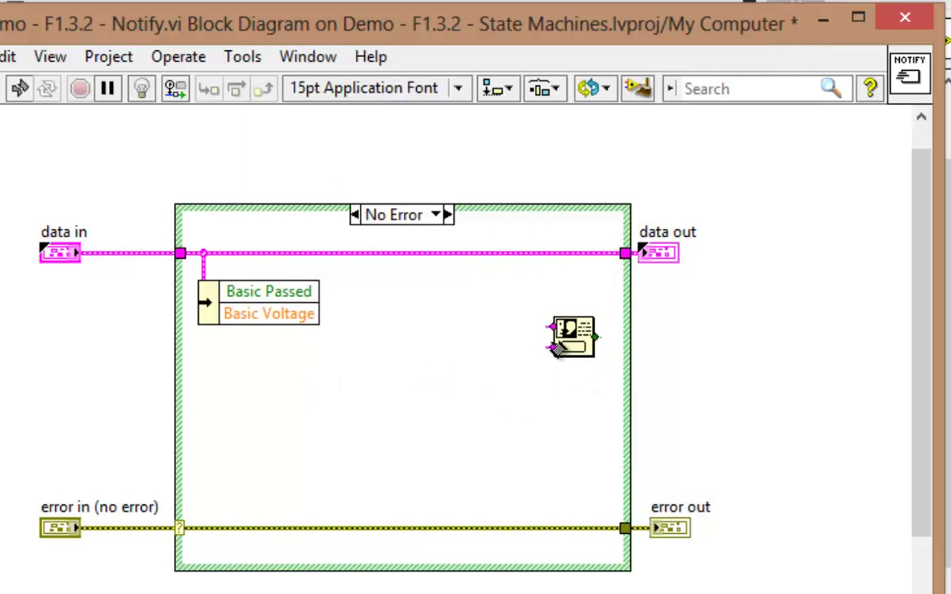
right_click(557, 330)
mouse_move(598, 524)
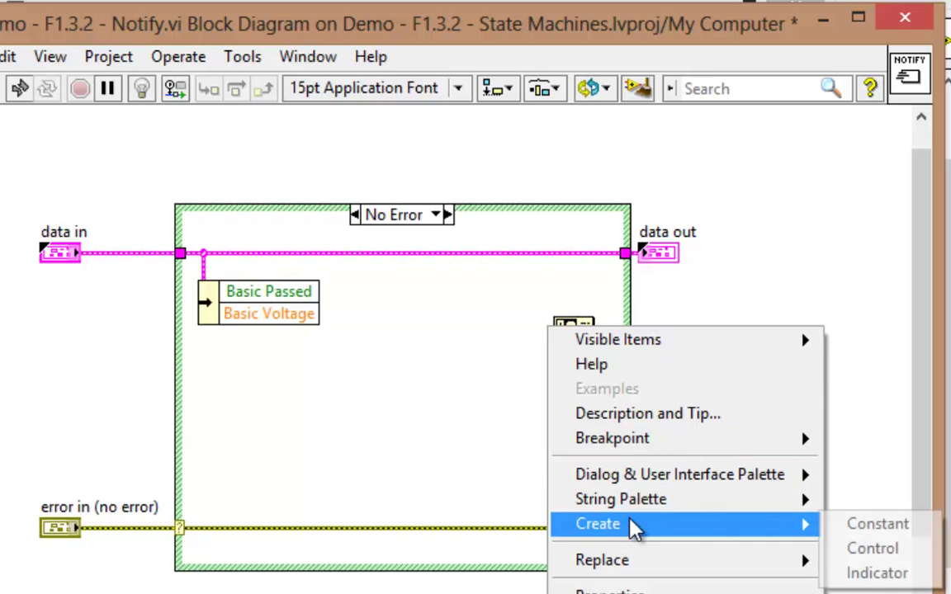
left_click(858, 521)
left_click(548, 330)
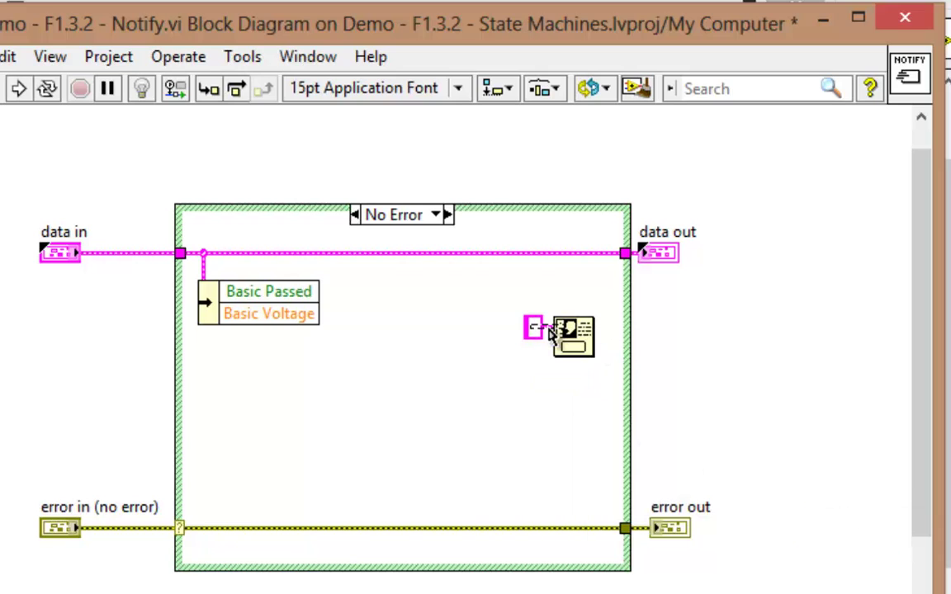
key("Delete")
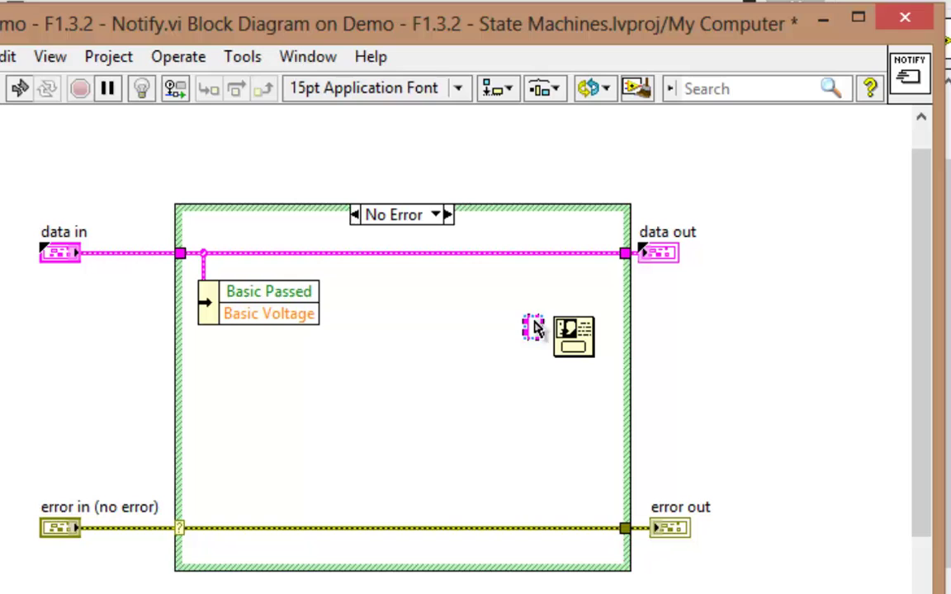
left_click_drag(429, 288, 414, 279)
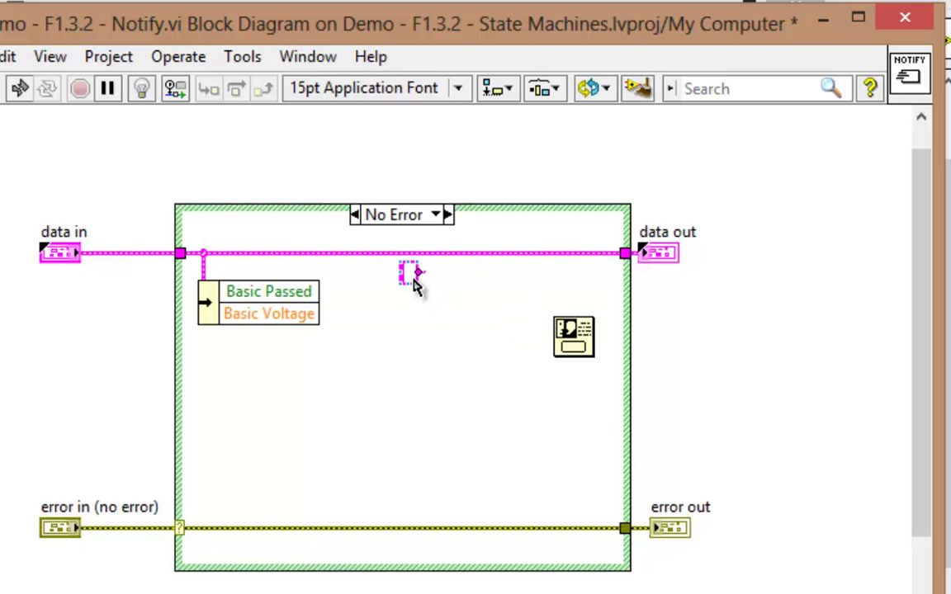
type("The")
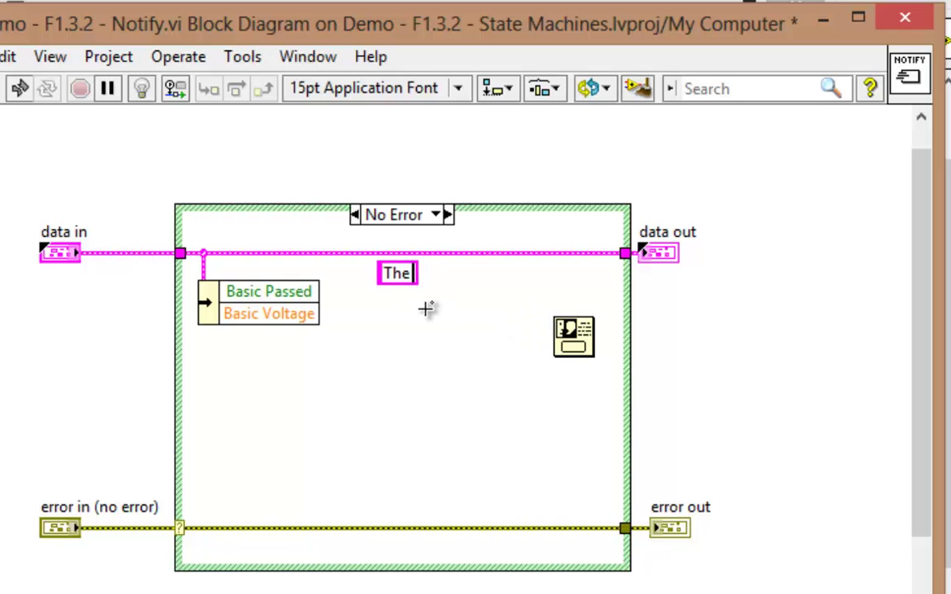
type(" basic tes")
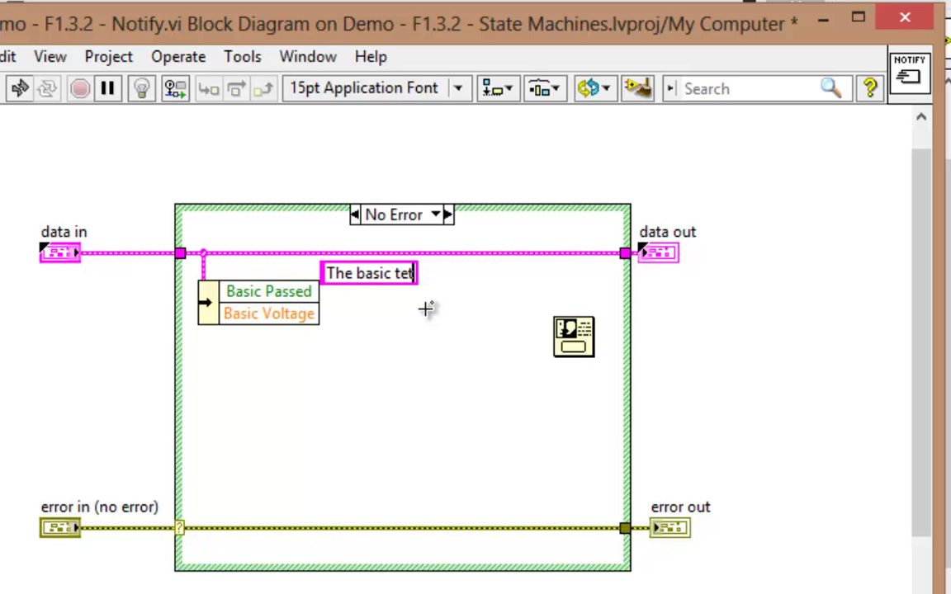
type("t")
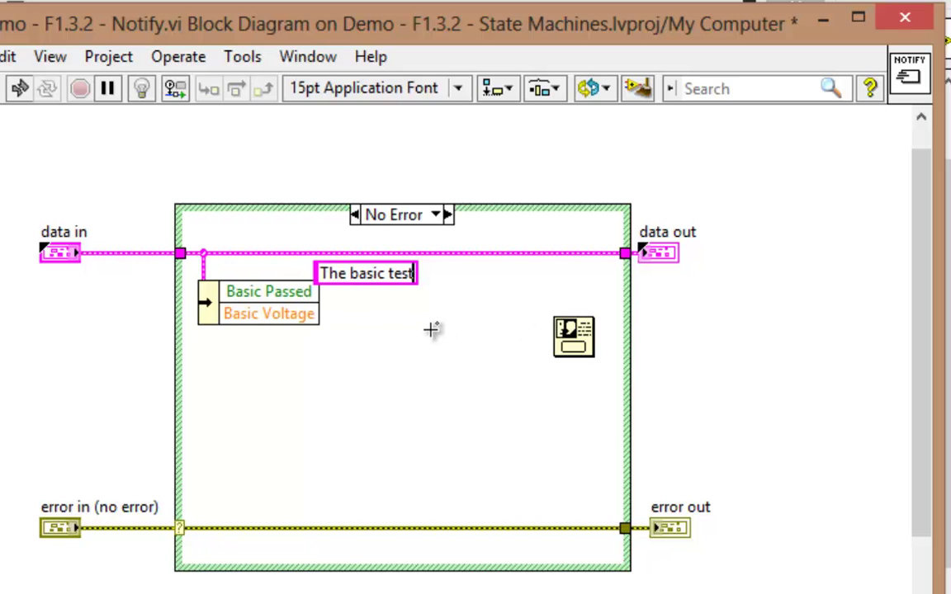
left_click(206, 295)
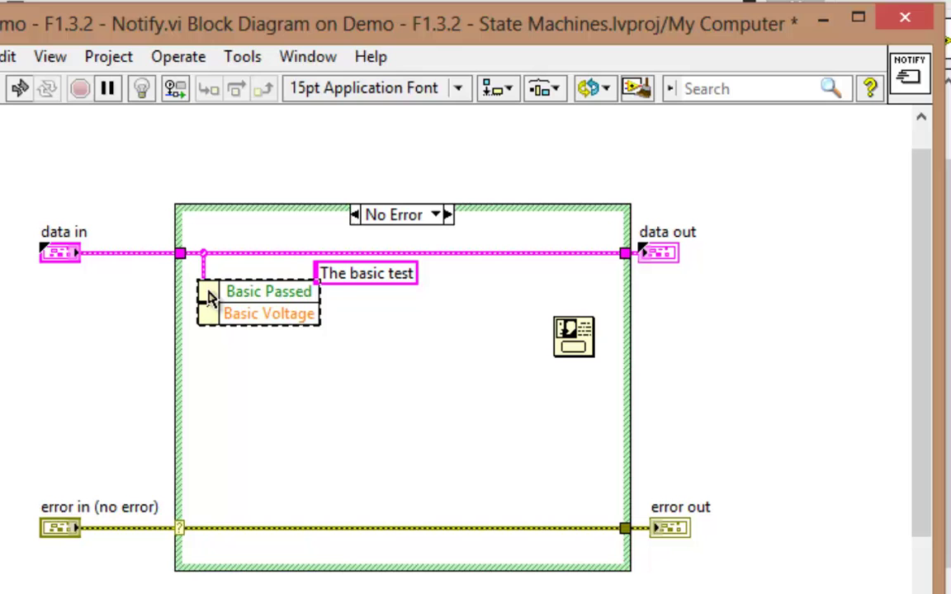
Add a Select node right of the unbundle node, driven by Basic Passed
left_click_drag(207, 310, 206, 371)
right_click(390, 432)
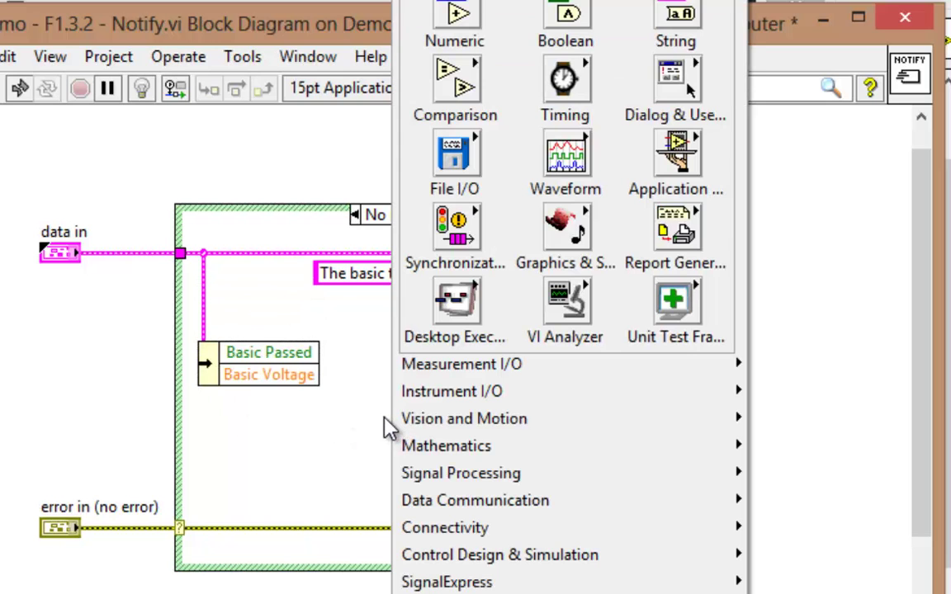
mouse_move(710, 74)
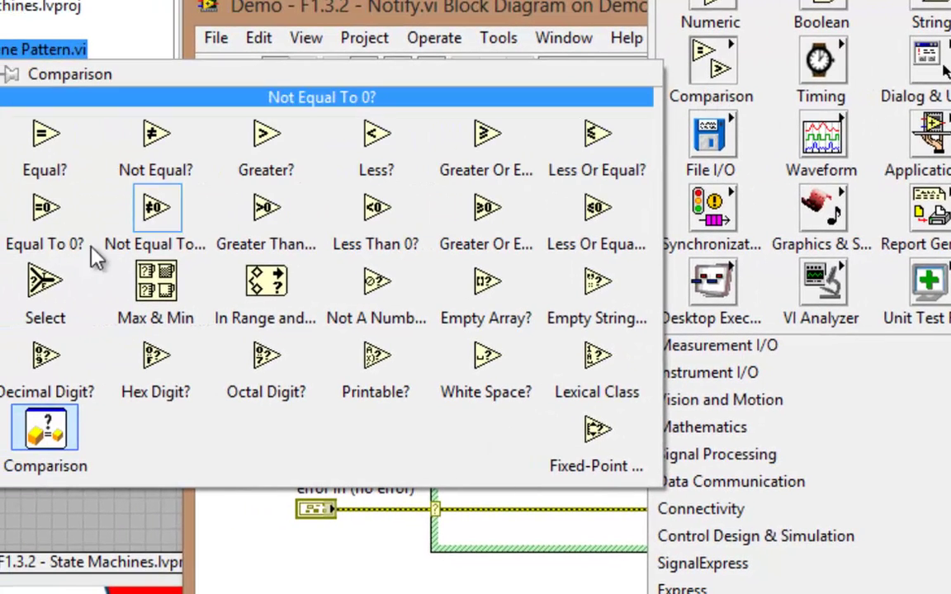
left_click(45, 280)
left_click(652, 330)
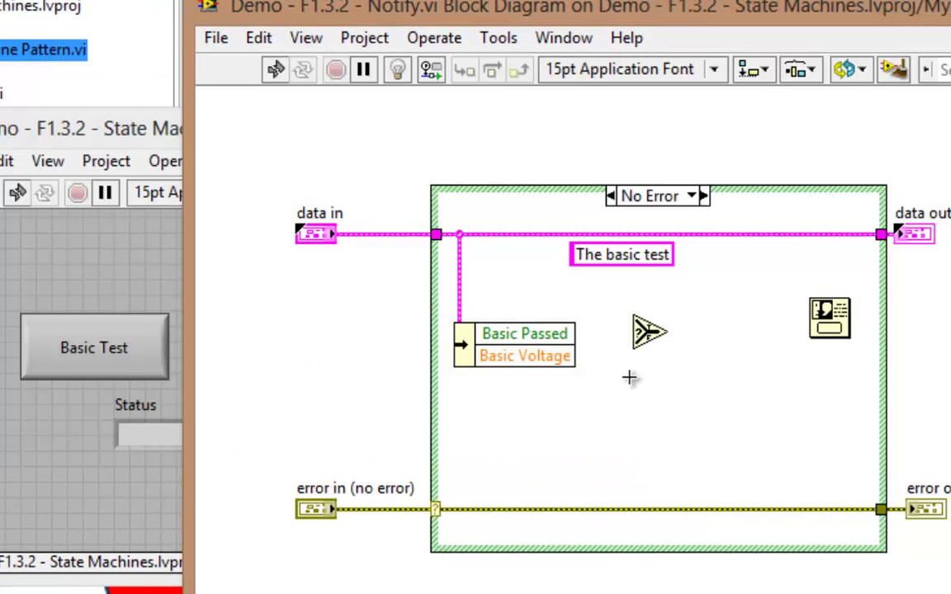
left_click(574, 333)
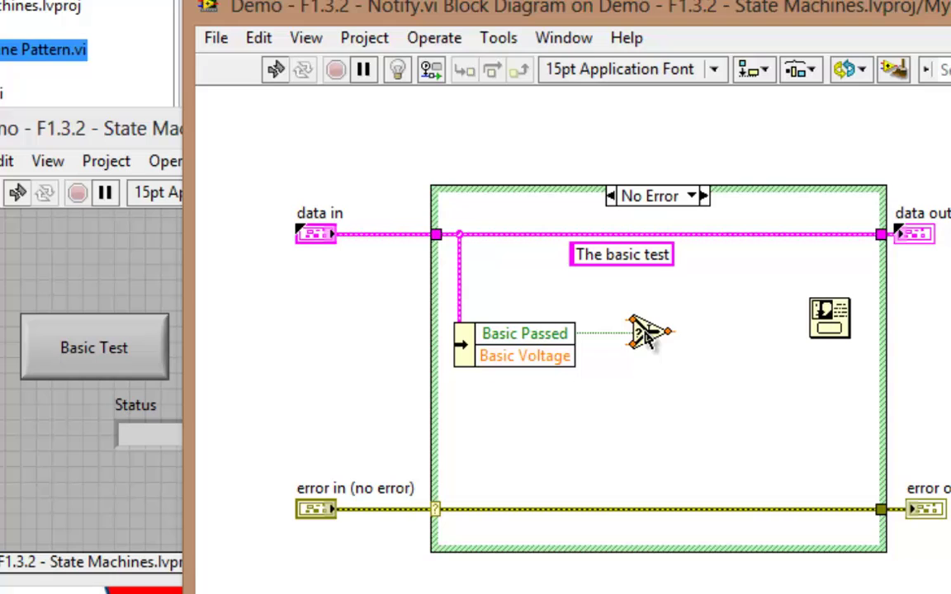
left_click_drag(671, 334, 713, 334)
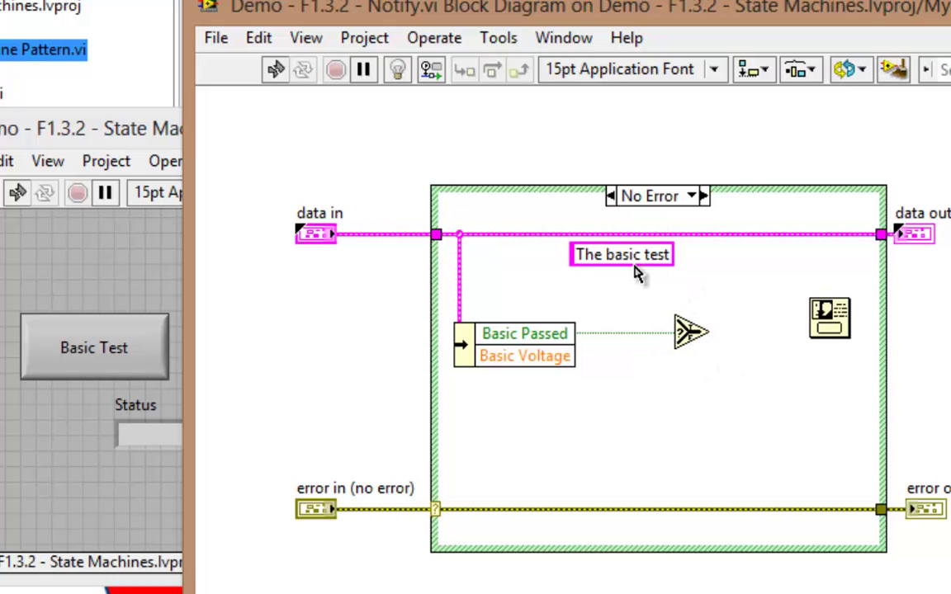
Copy the string constant into the Select inputs, edit it to 'passed', and duplicate it below
left_click_drag(637, 275, 620, 321)
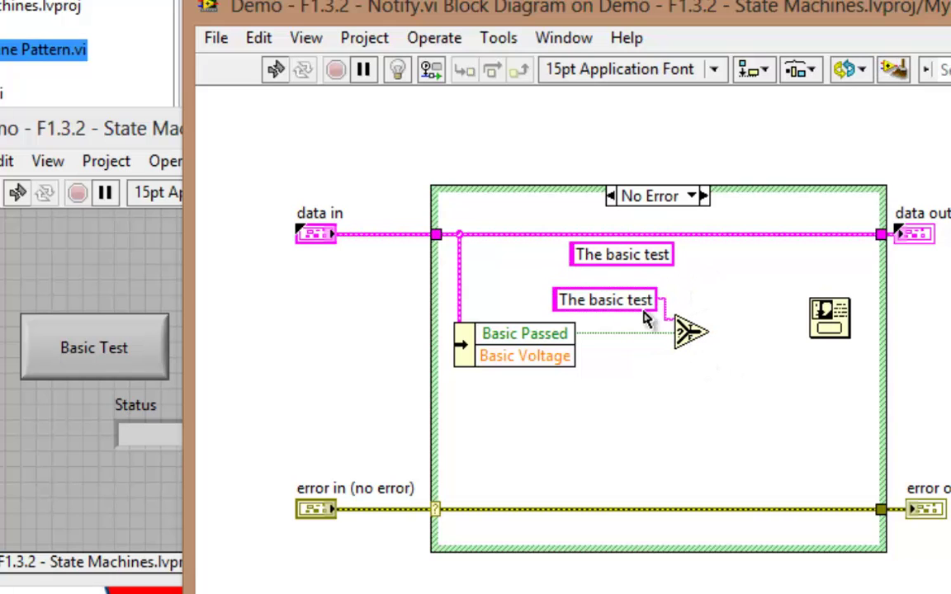
double_click(627, 302)
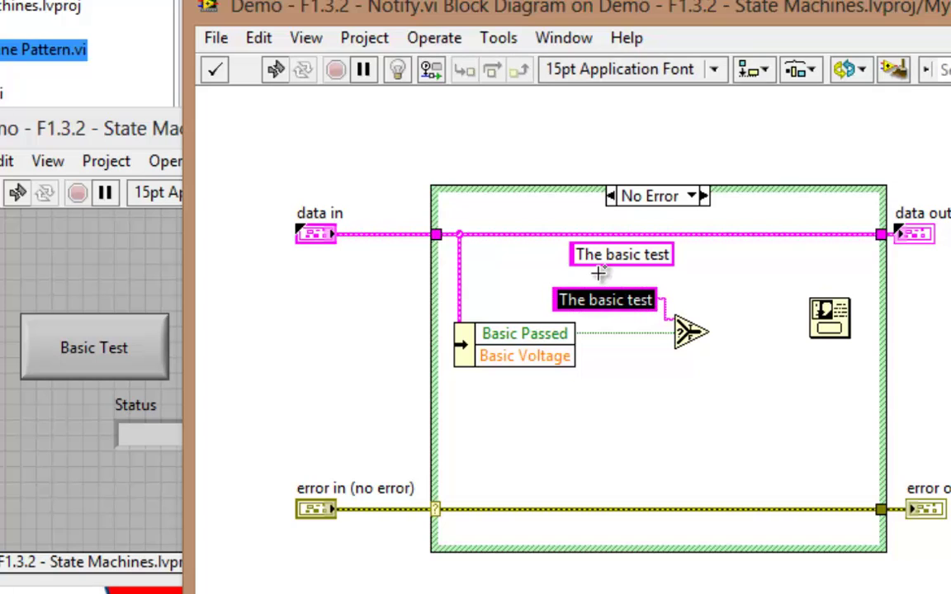
type("passed")
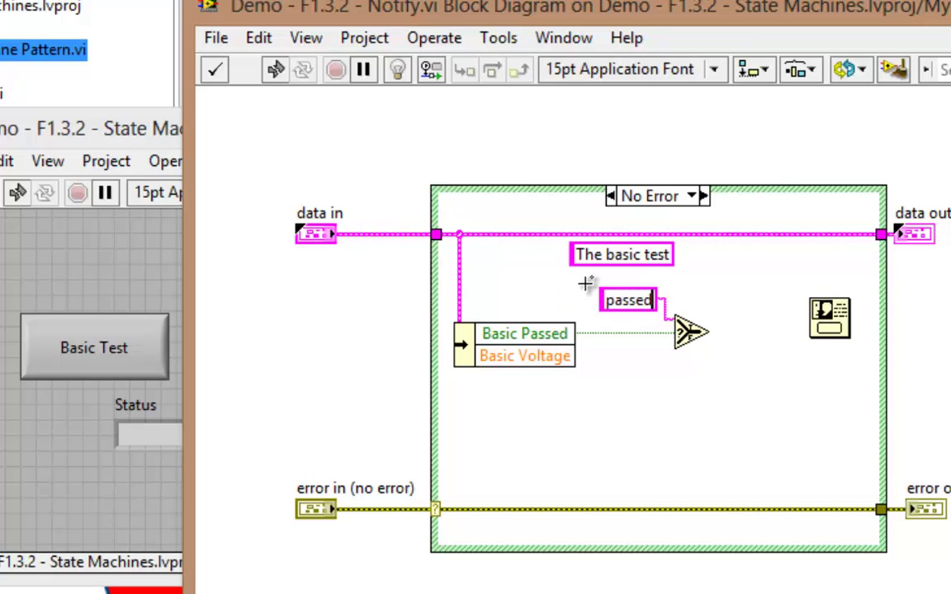
double_click(611, 301)
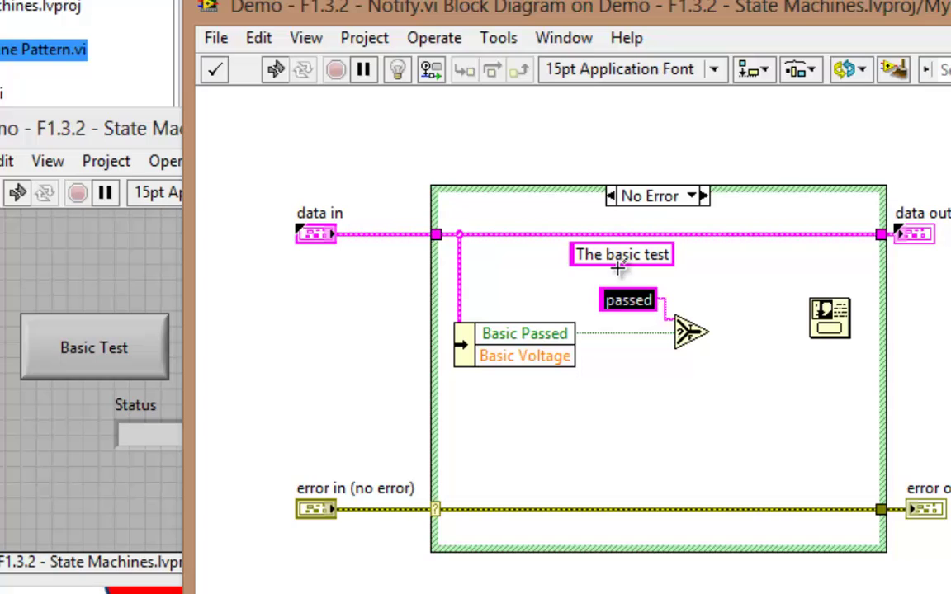
left_click(613, 301)
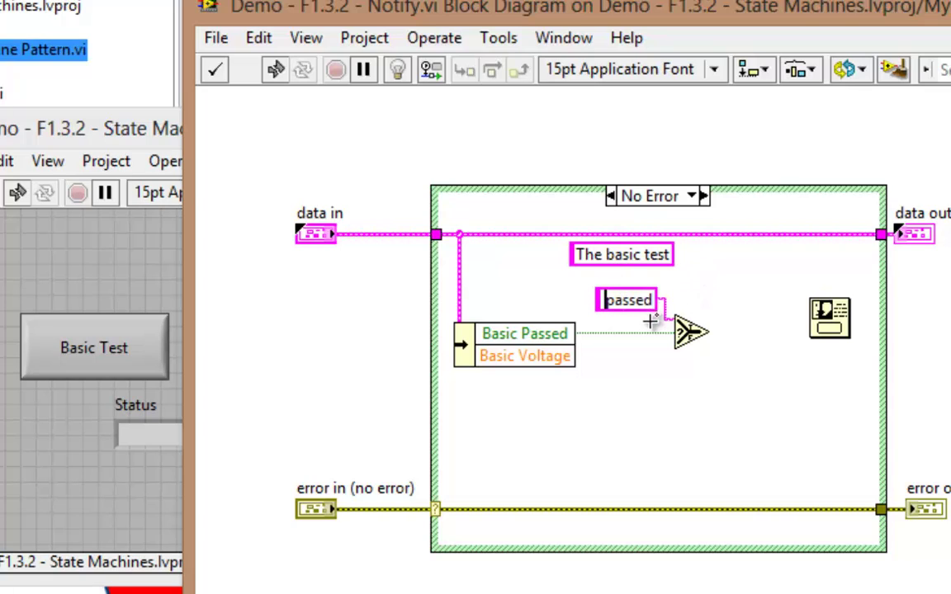
mouse_move(658, 307)
left_mouse_down()
mouse_move(660, 369)
mouse_move(679, 338)
left_mouse_up()
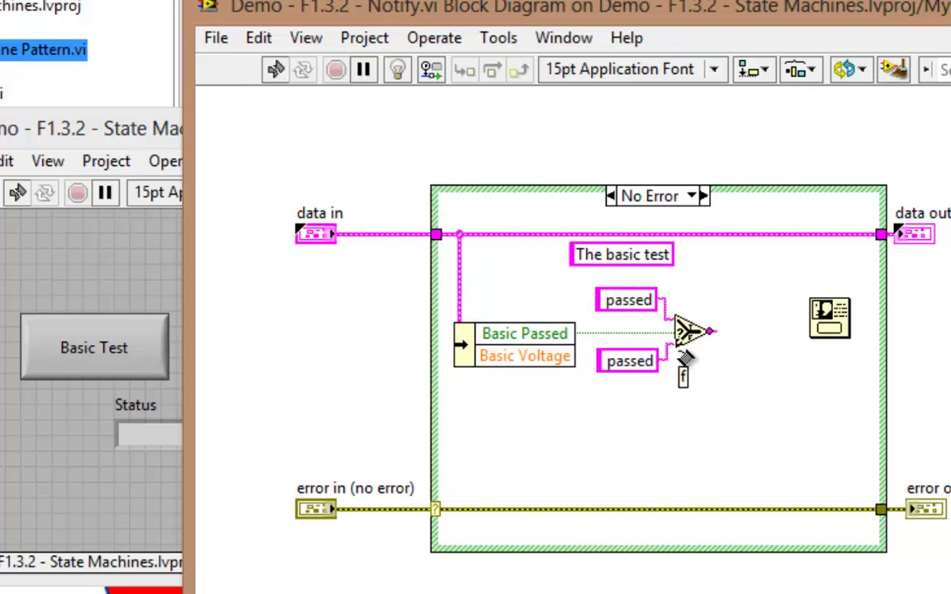
double_click(630, 360)
Set the lower constant to 'failed', then wire 'The basic test' and the Select result into Concatenate Strings
type("fail")
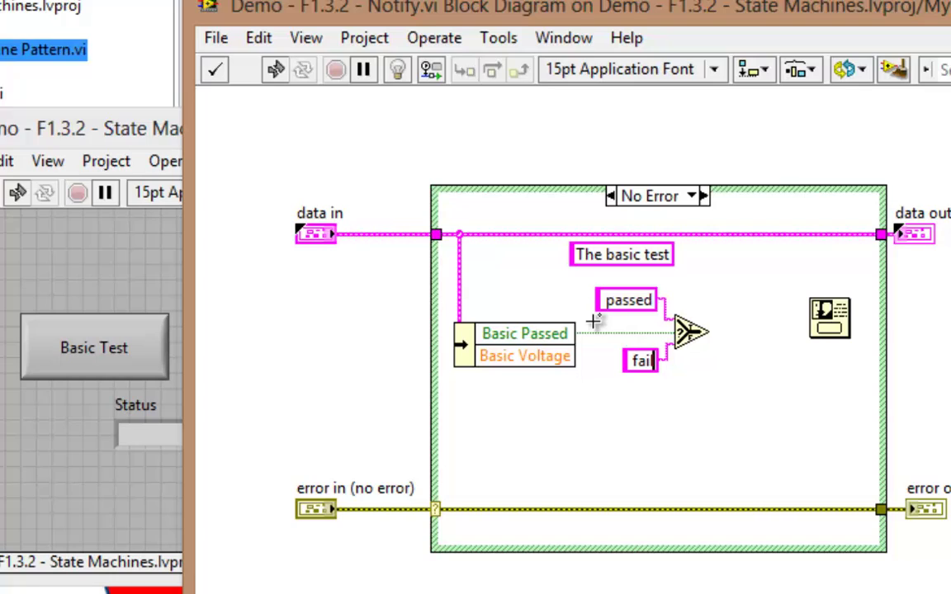
type("ed")
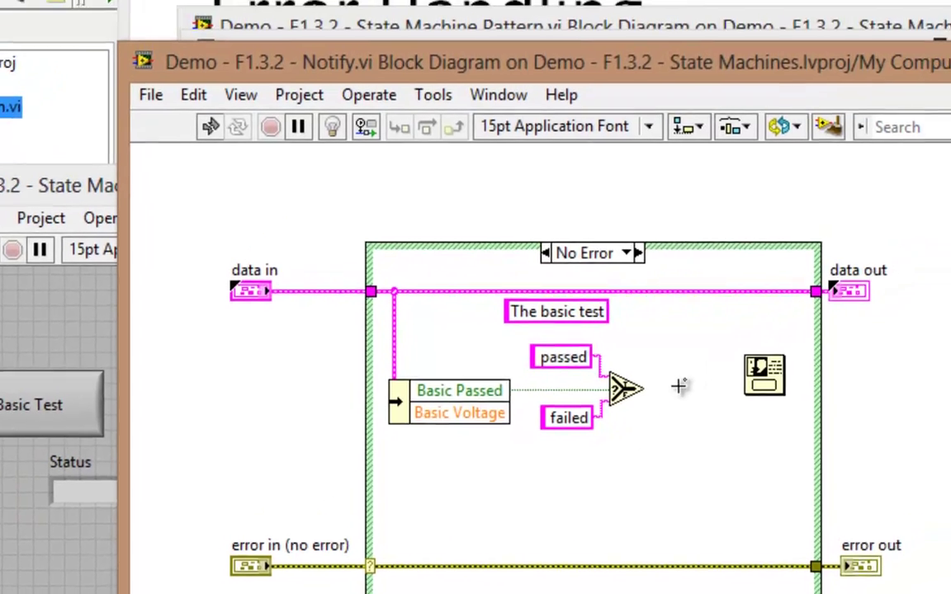
right_click(734, 334)
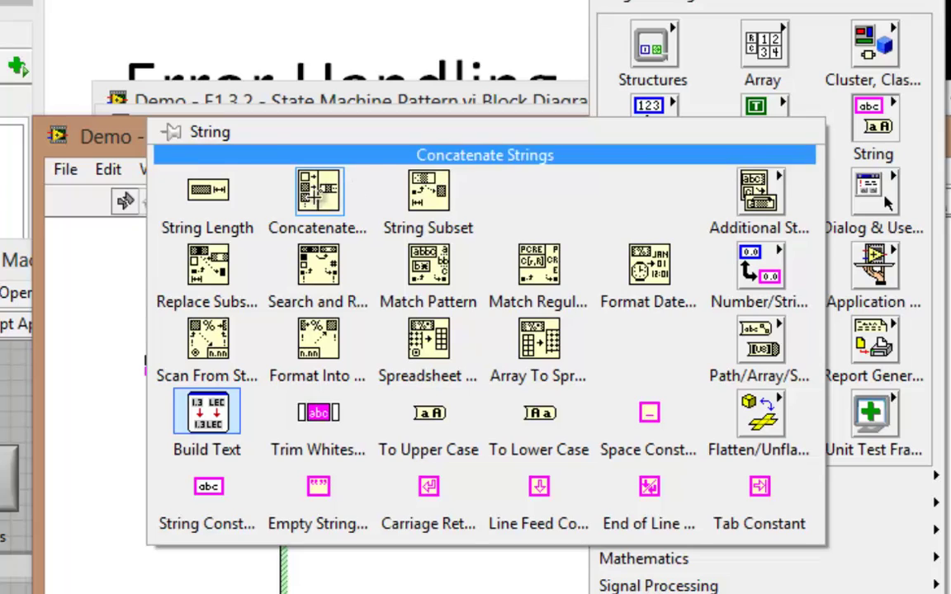
left_click(318, 190)
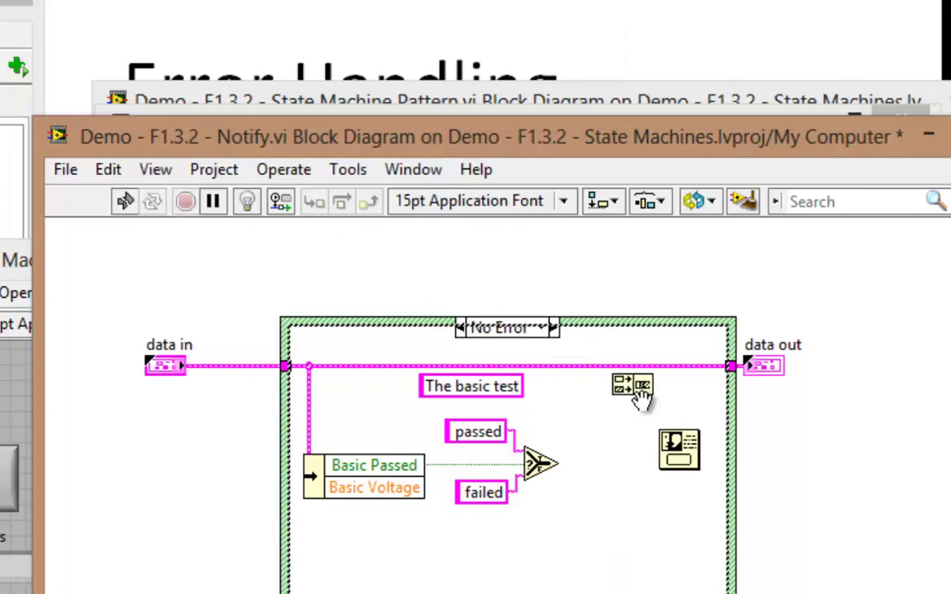
left_click(611, 417)
left_click(525, 386)
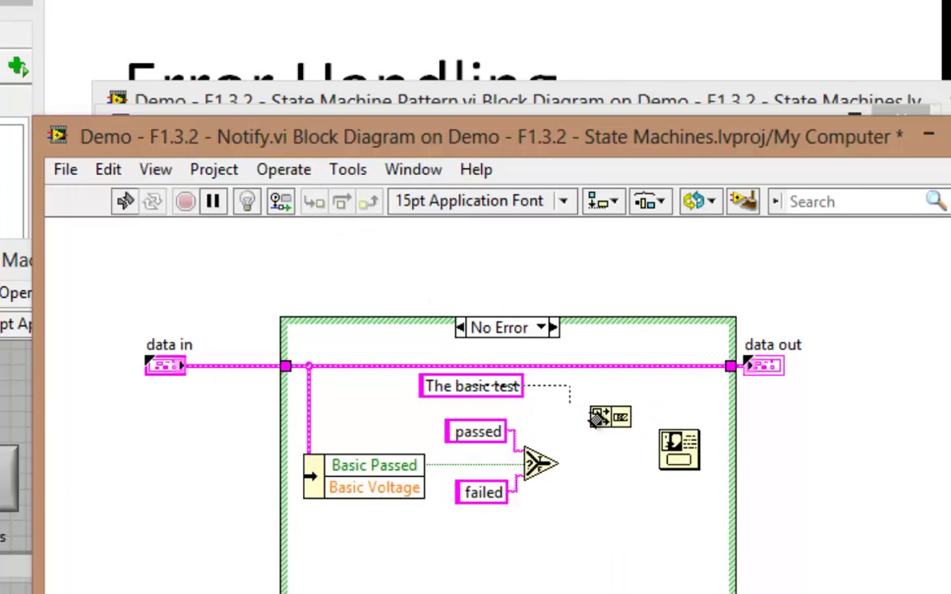
left_click(591, 410)
left_click(561, 463)
left_click(591, 422)
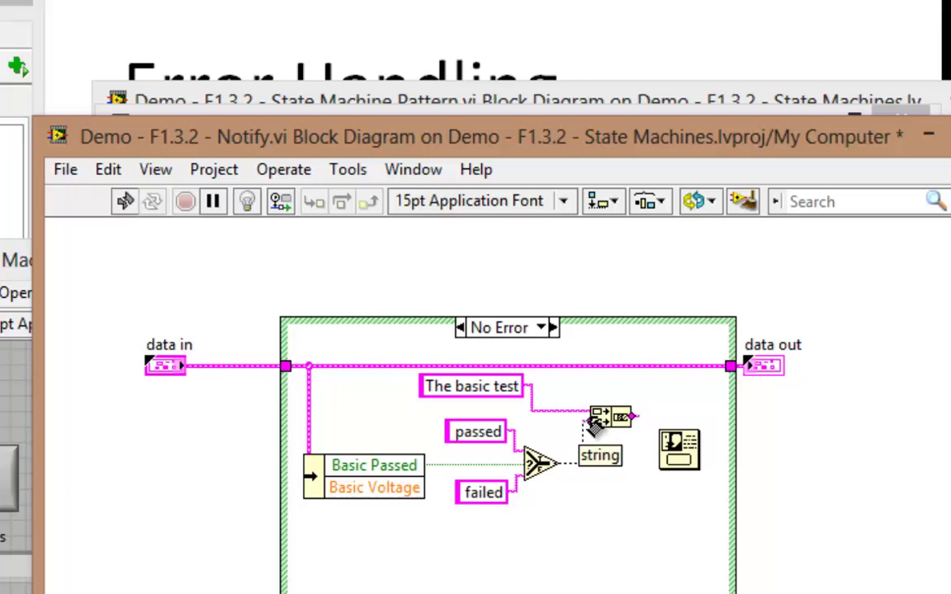
Copy the 'The basic test' constant and change its text to 'with a voltage of'
left_click_drag(502, 387, 483, 555)
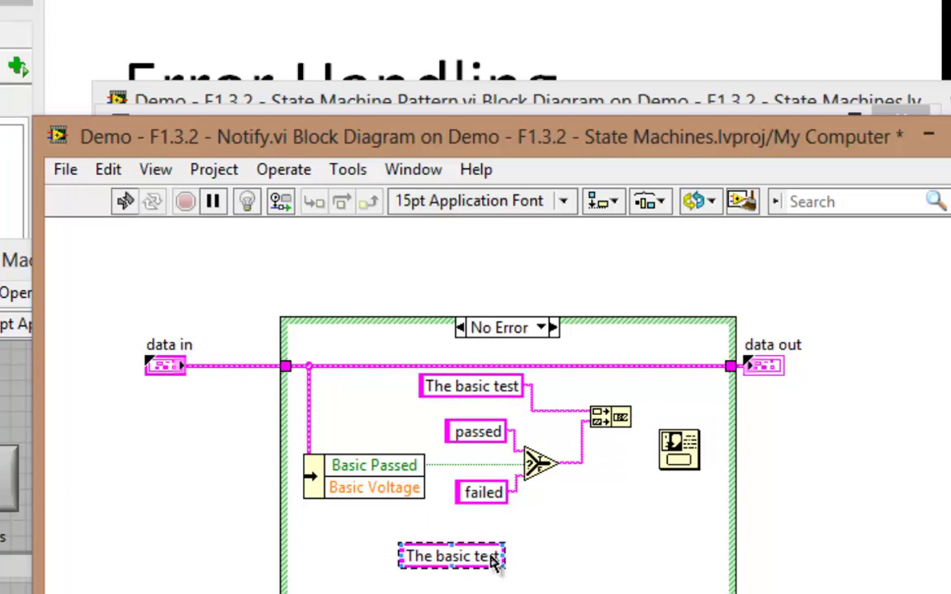
double_click(471, 558)
key("ctrl+a")
type("with ")
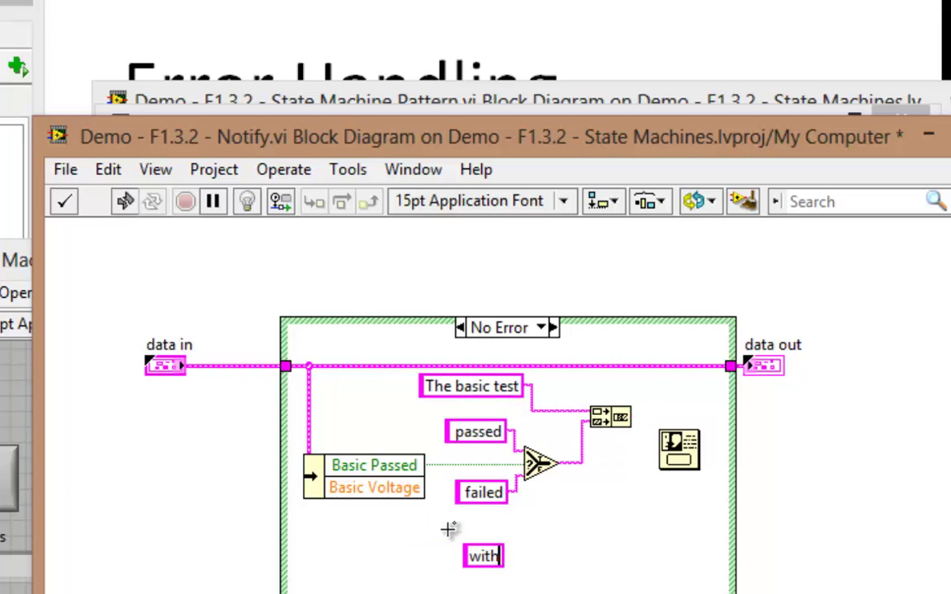
type("a voltage o")
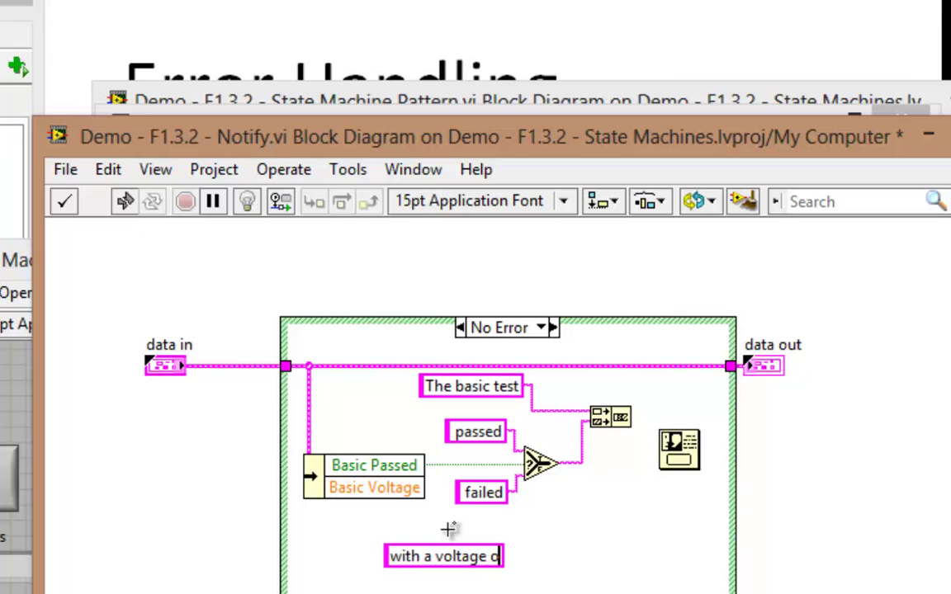
type("f")
double_click(394, 557)
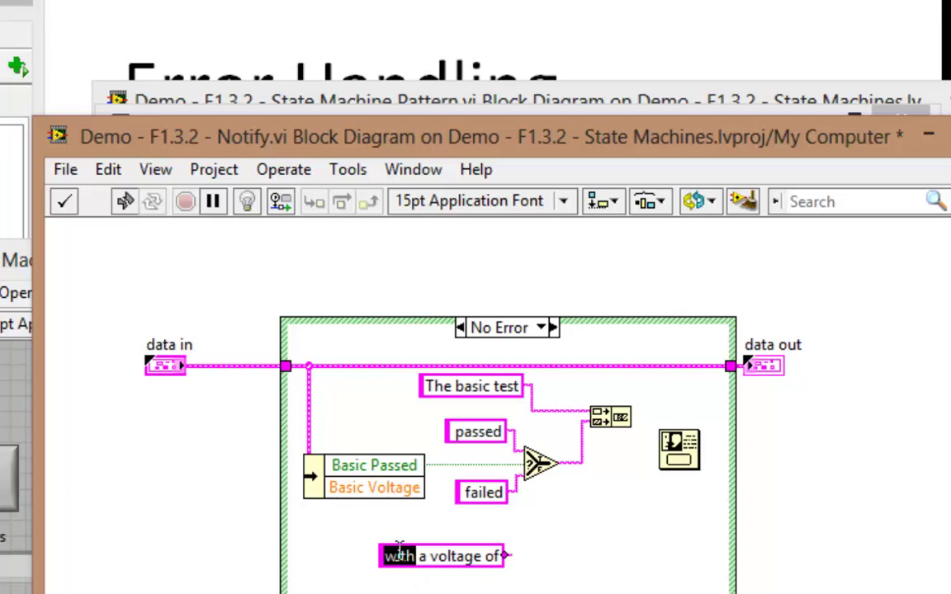
left_click(394, 557)
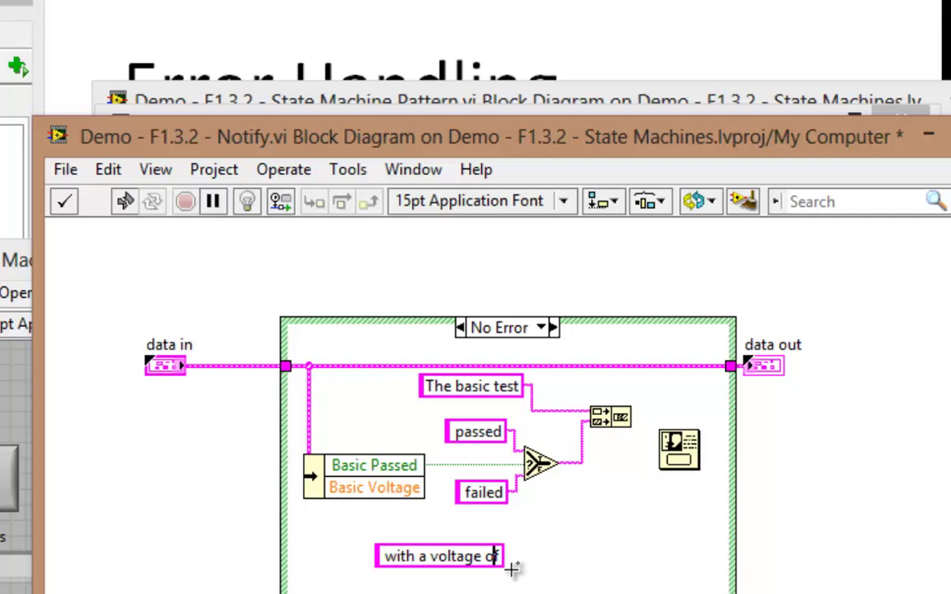
left_click(515, 568)
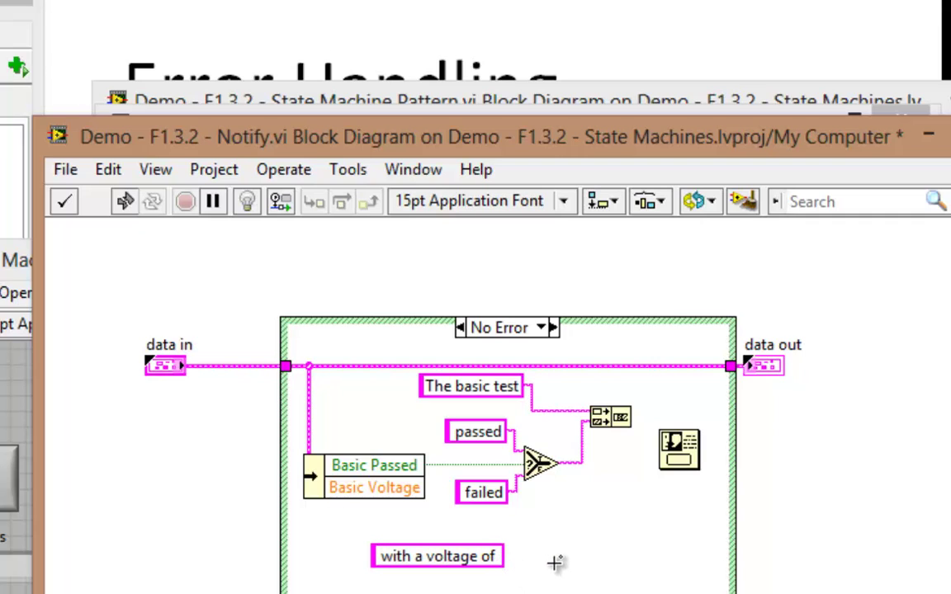
left_click(553, 563)
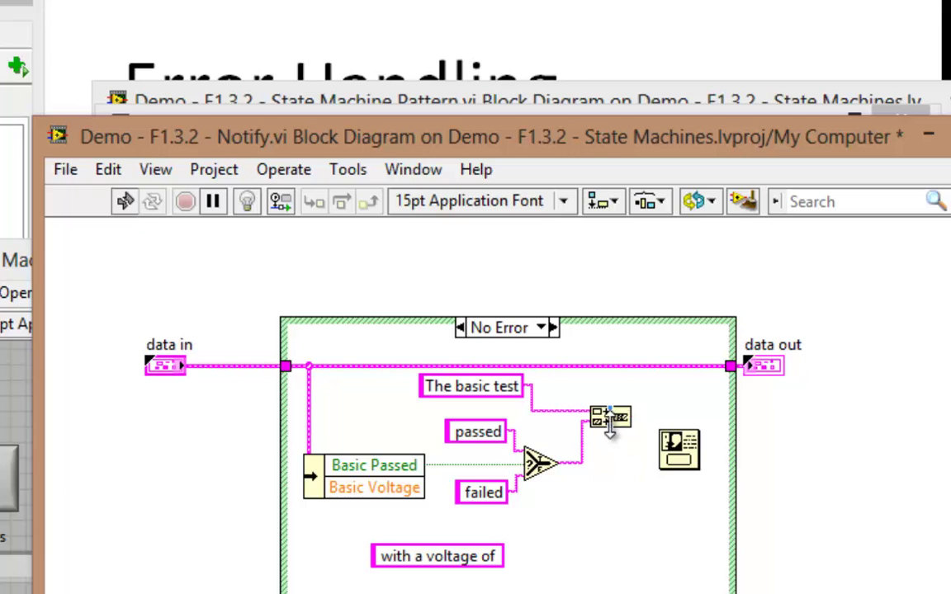
Wire 'with a voltage of' into a third Concatenate Strings input and move it beside 'failed'
left_click(611, 434)
left_click(507, 557)
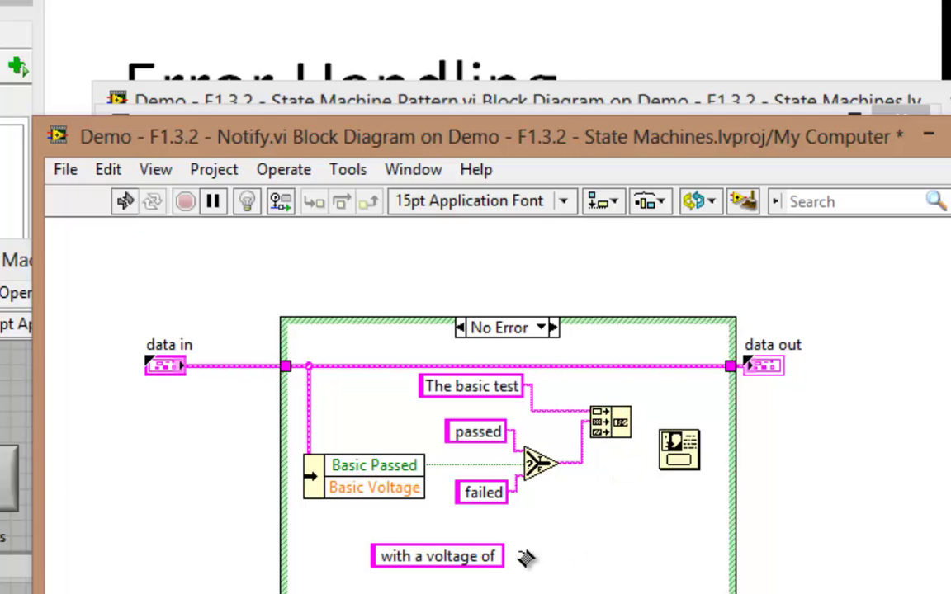
left_click(605, 451)
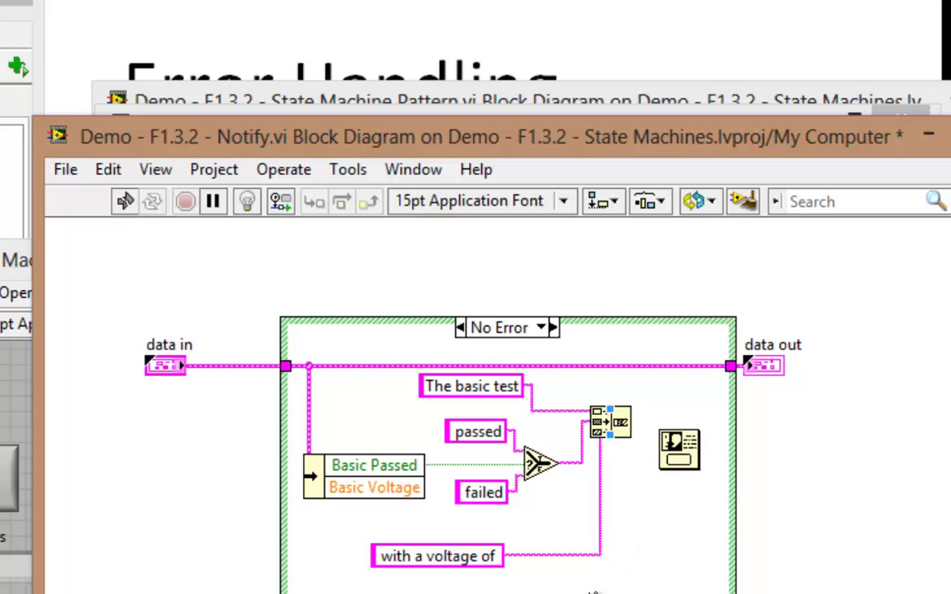
left_click_drag(495, 555, 580, 524)
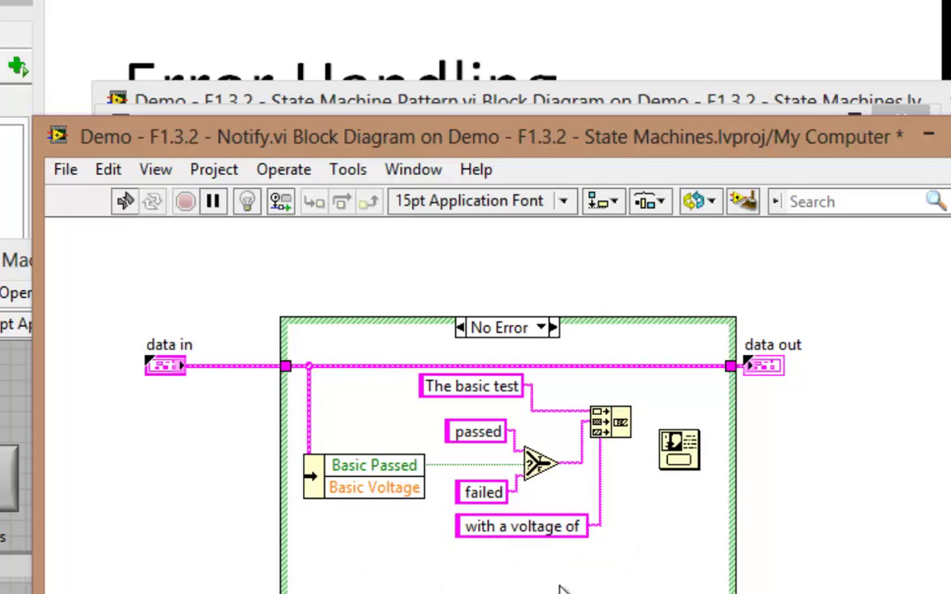
Convert Basic Voltage with Number To Fractional String and wire it to a fourth Concatenate Strings input
right_click(559, 589)
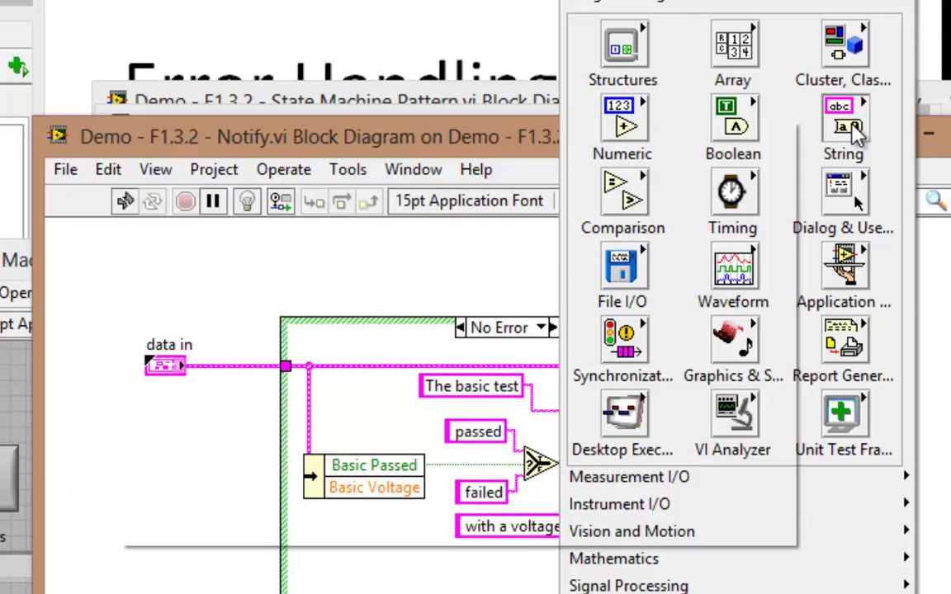
mouse_move(842, 132)
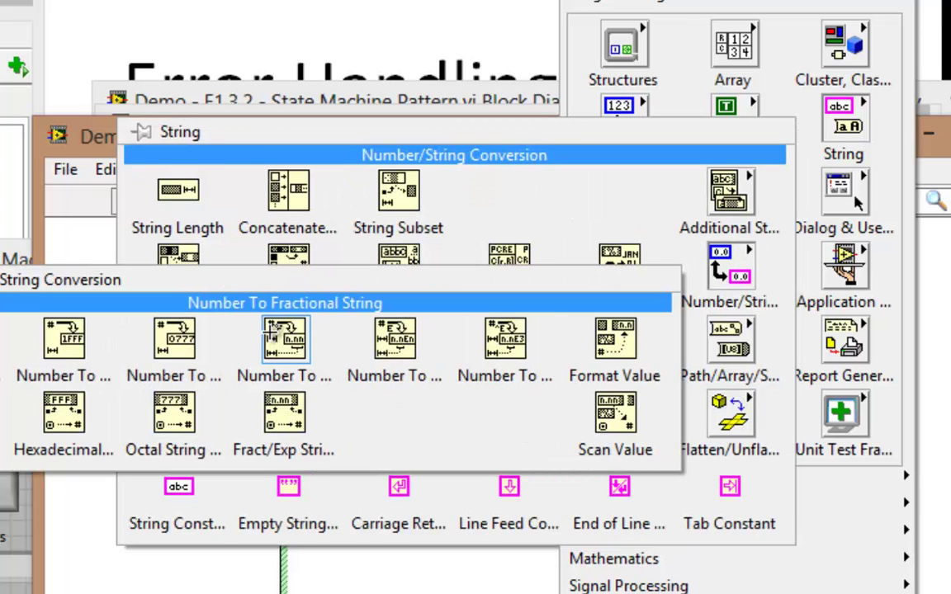
left_click(252, 330)
left_click(478, 575)
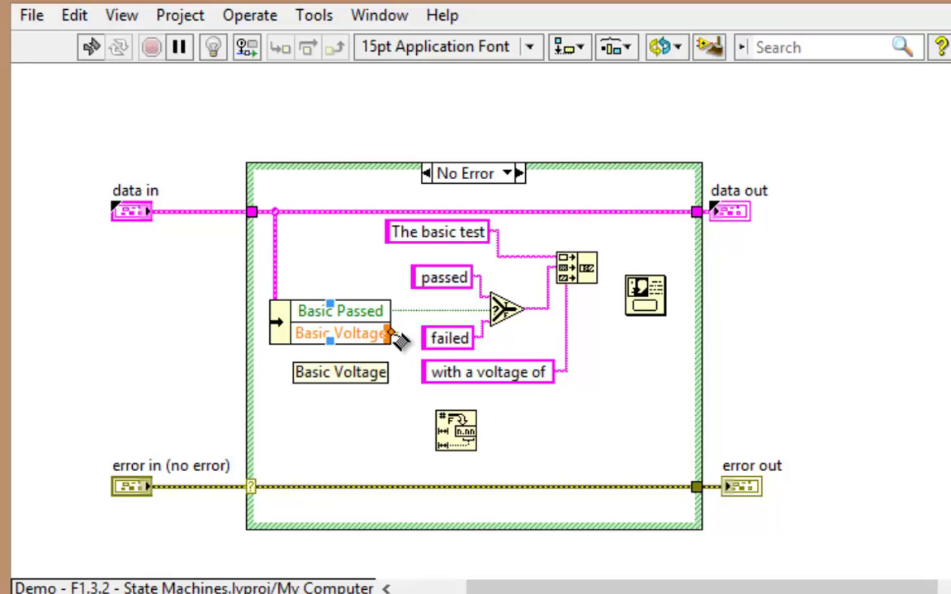
left_click(388, 333)
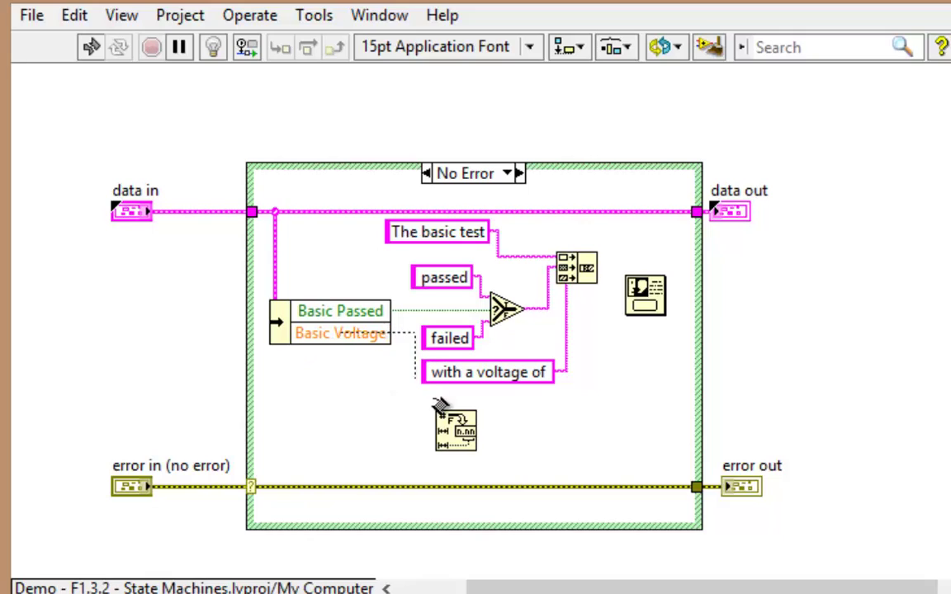
left_click(440, 422)
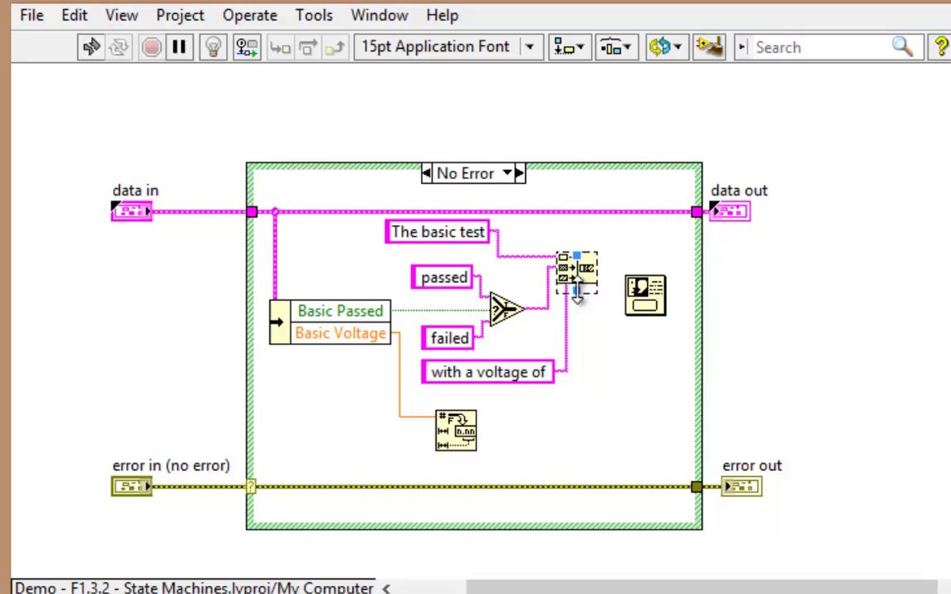
left_click_drag(575, 283, 575, 294)
left_click(477, 431)
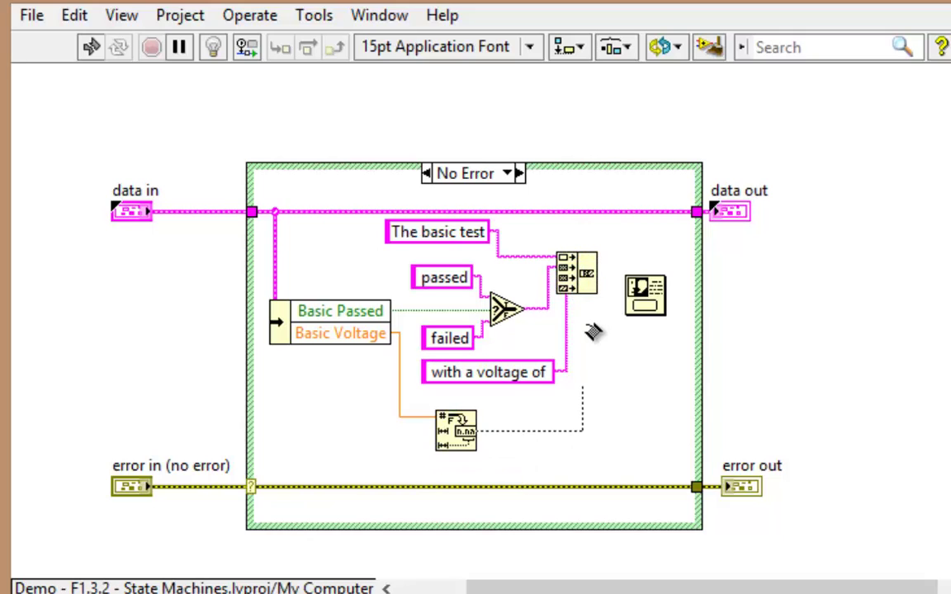
left_click(568, 289)
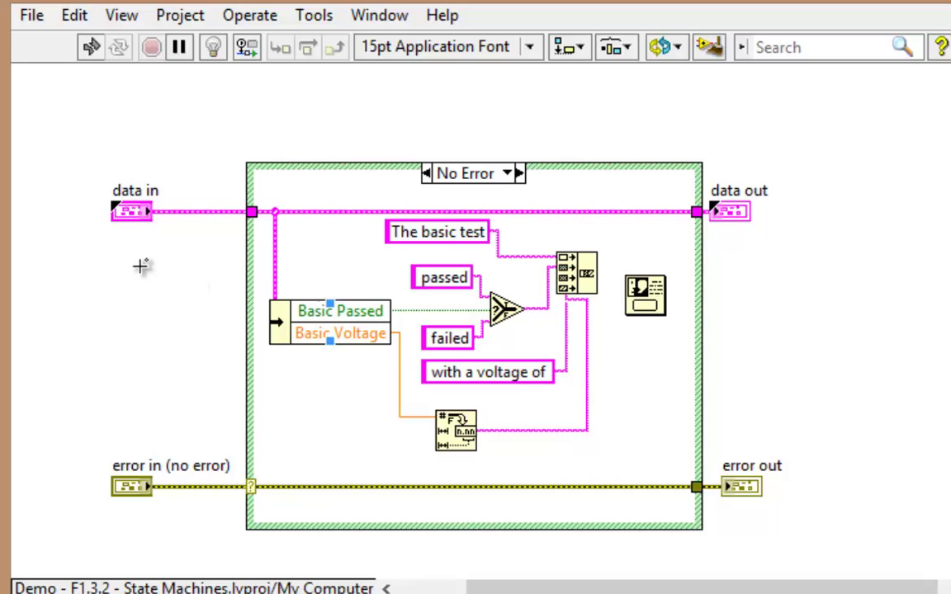
mouse_move(85, 179)
left_mouse_down()
mouse_move(624, 458)
mouse_move(604, 448)
left_mouse_up()
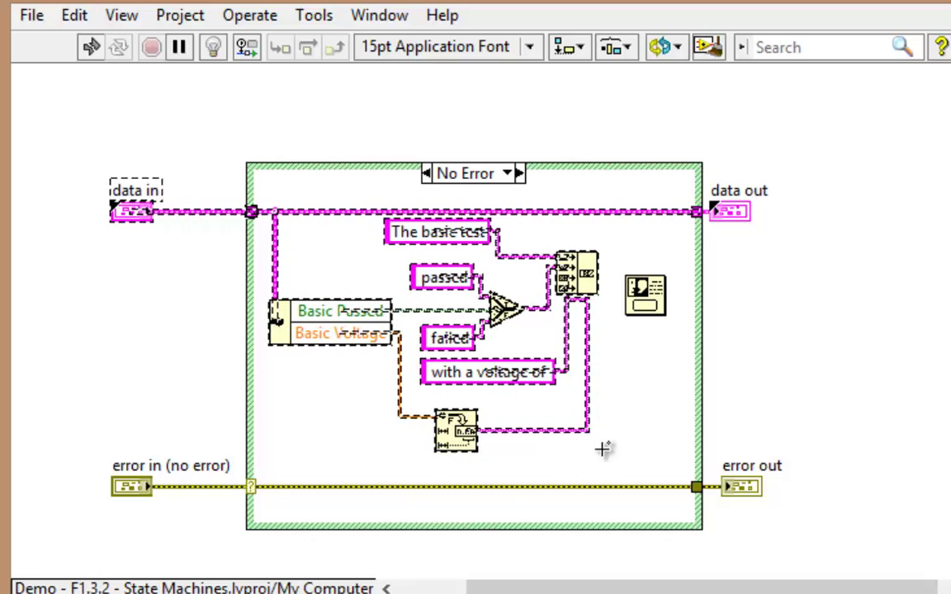
Paste the message-building code into a new blank VI and delete its broken wires
key("ctrl+n")
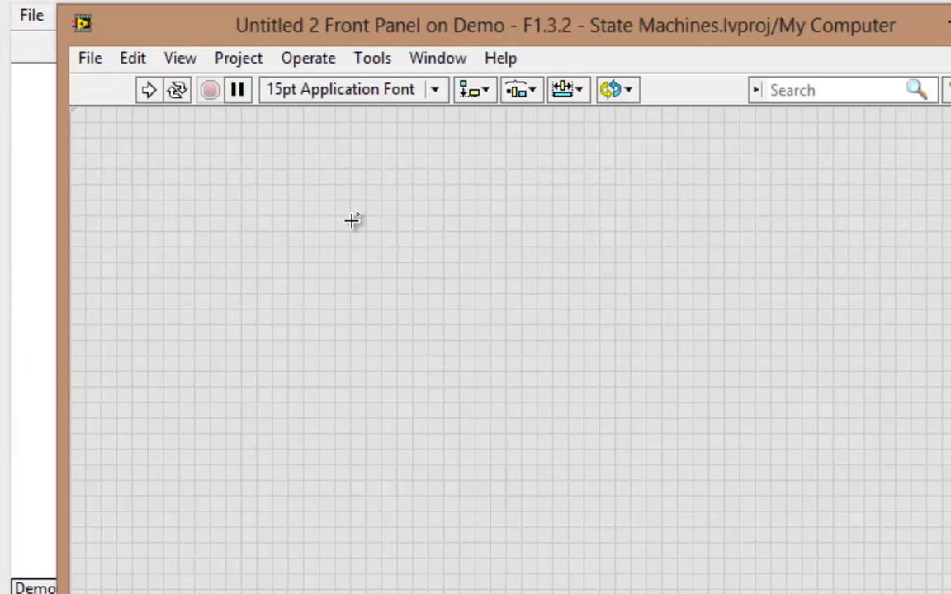
key("ctrl+e")
key("ctrl+v")
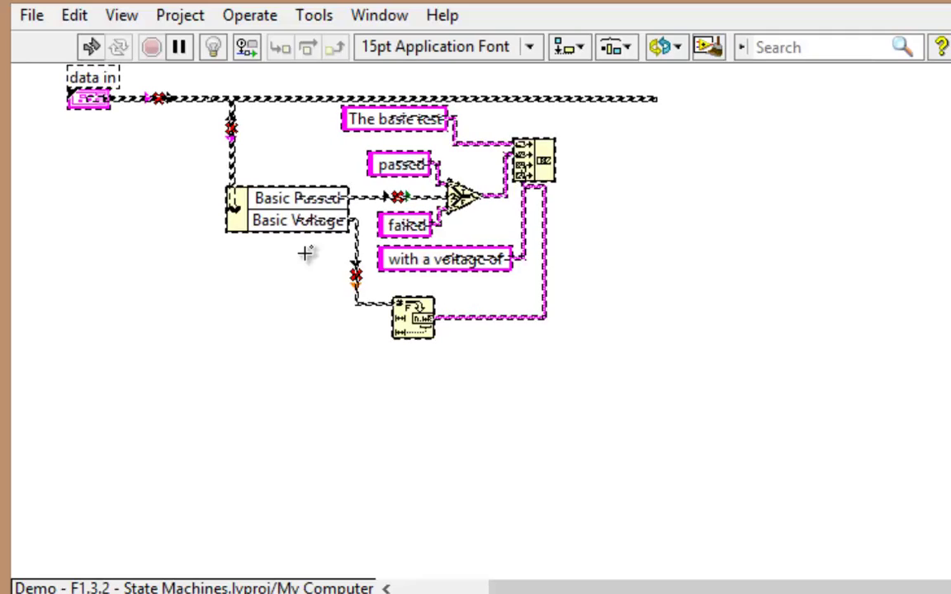
left_click(167, 205)
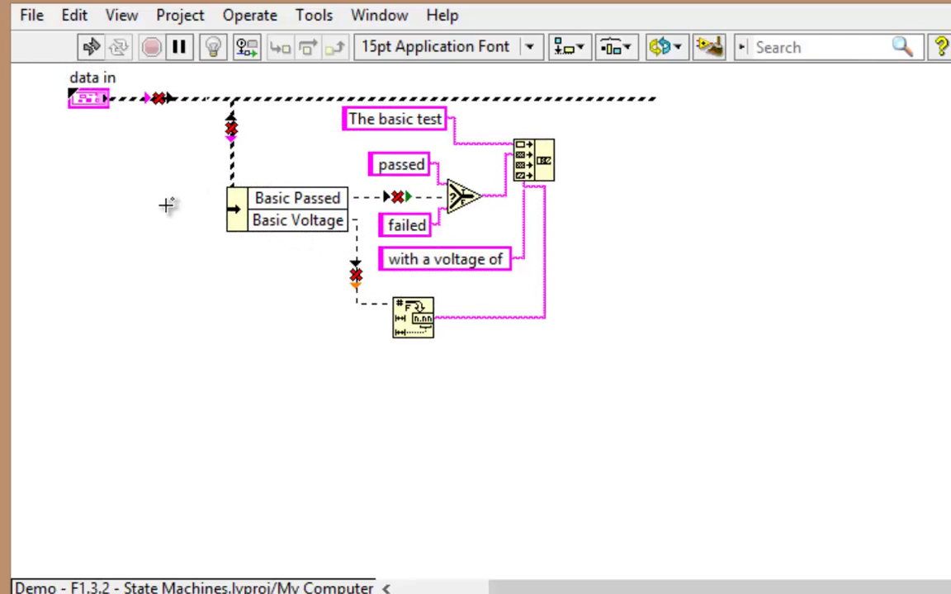
left_click(312, 99)
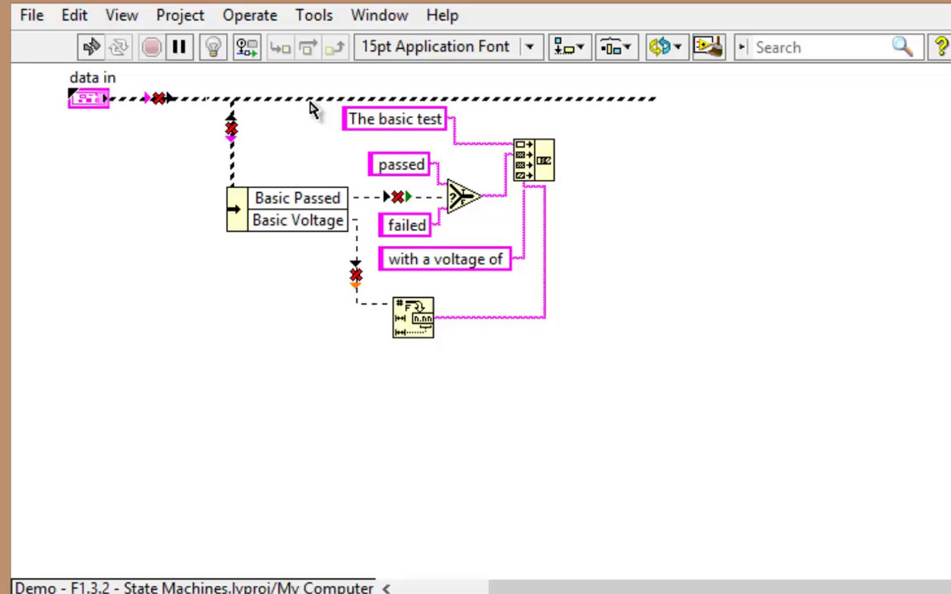
key("Delete")
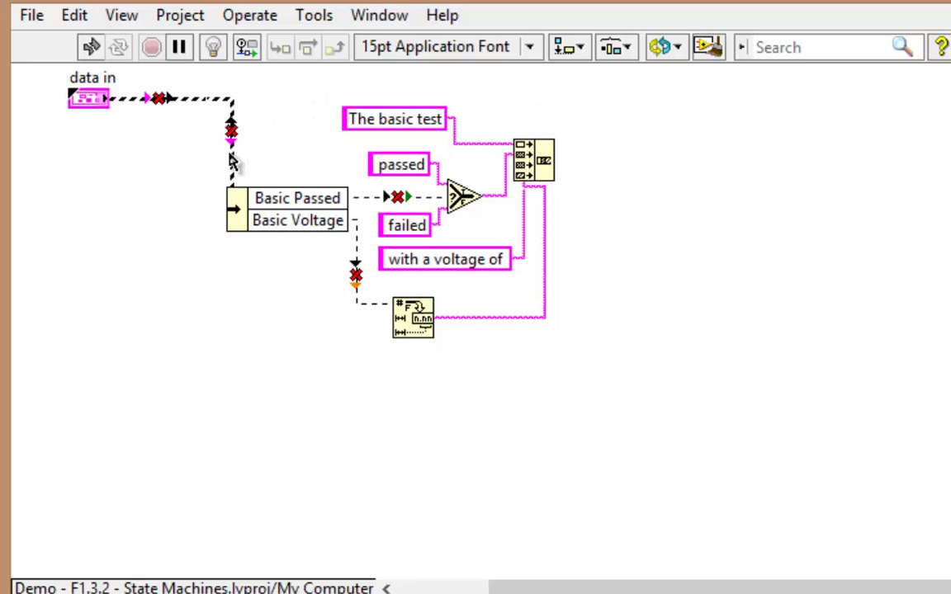
key("Delete")
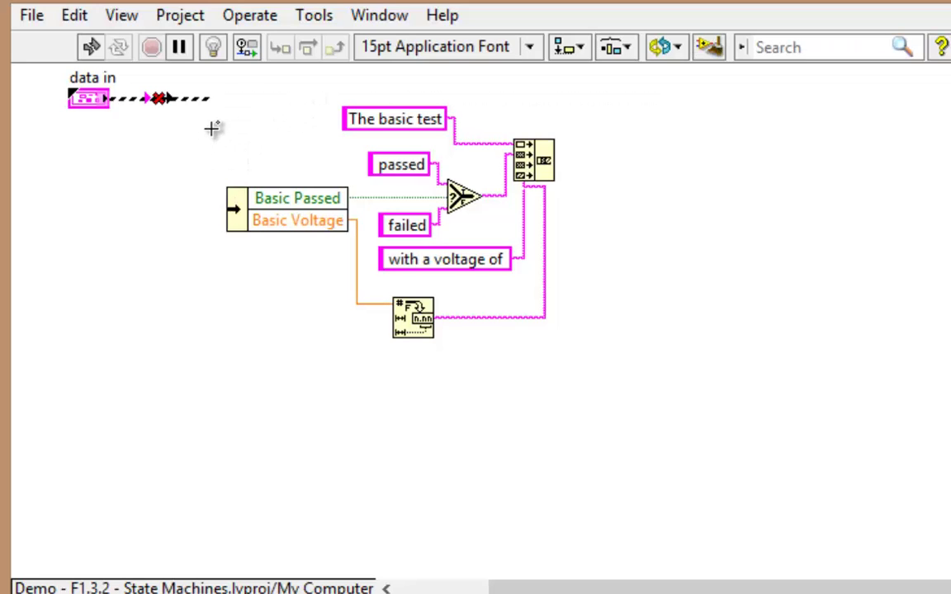
left_click(198, 98)
key("Delete")
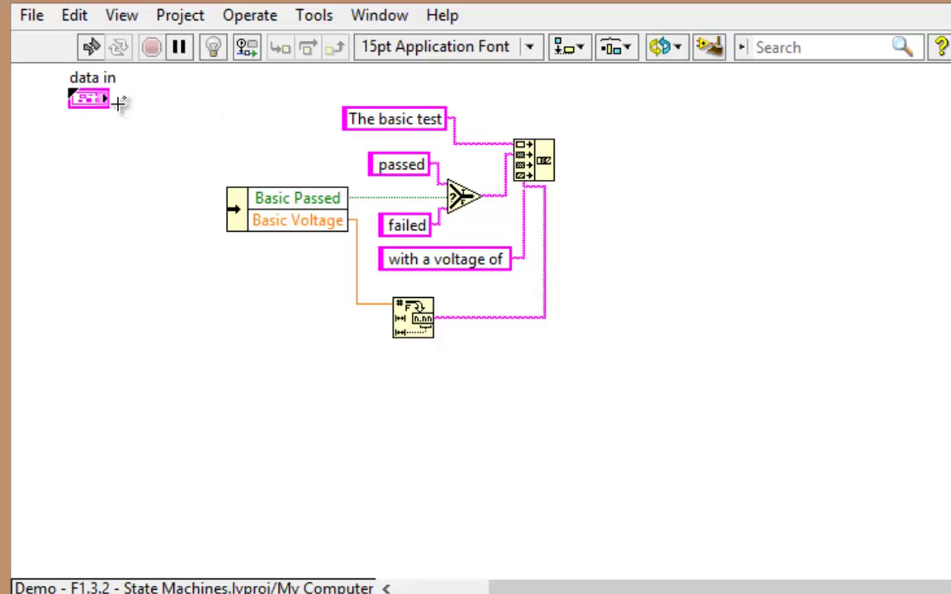
Wire data in to the Unbundle By Name node and start editing Basic Voltage on the front panel
left_click(106, 98)
left_click(234, 208)
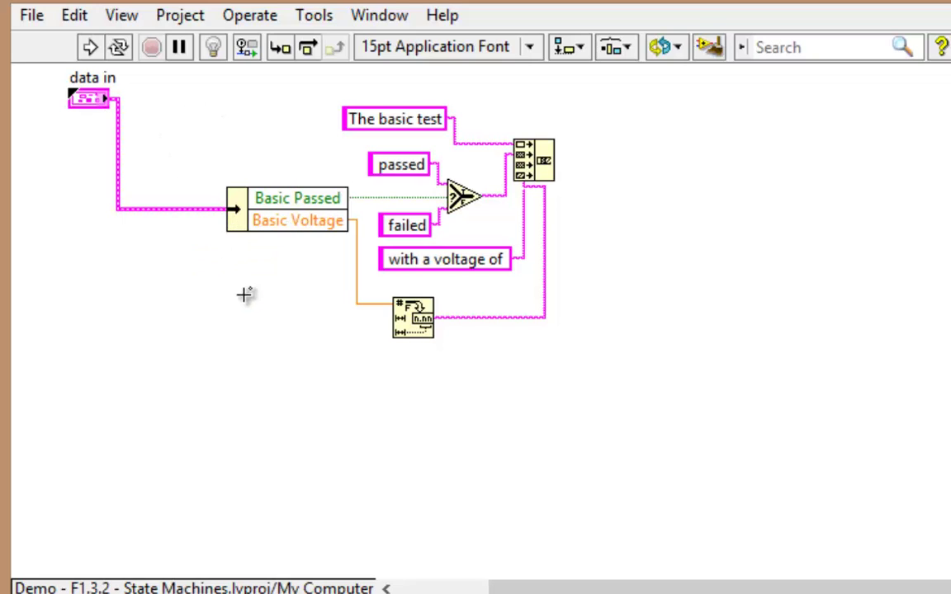
double_click(89, 98)
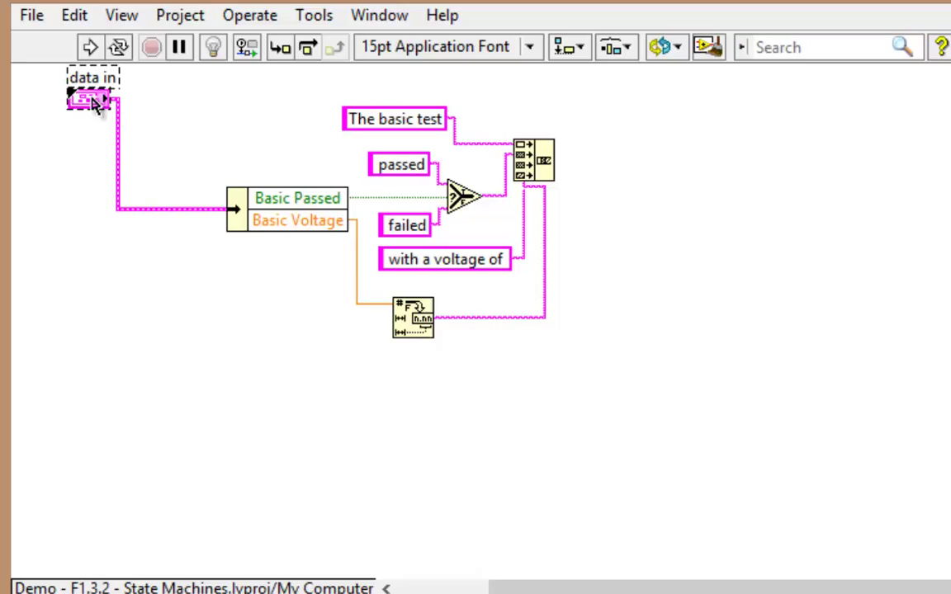
double_click(128, 168)
type("5.5")
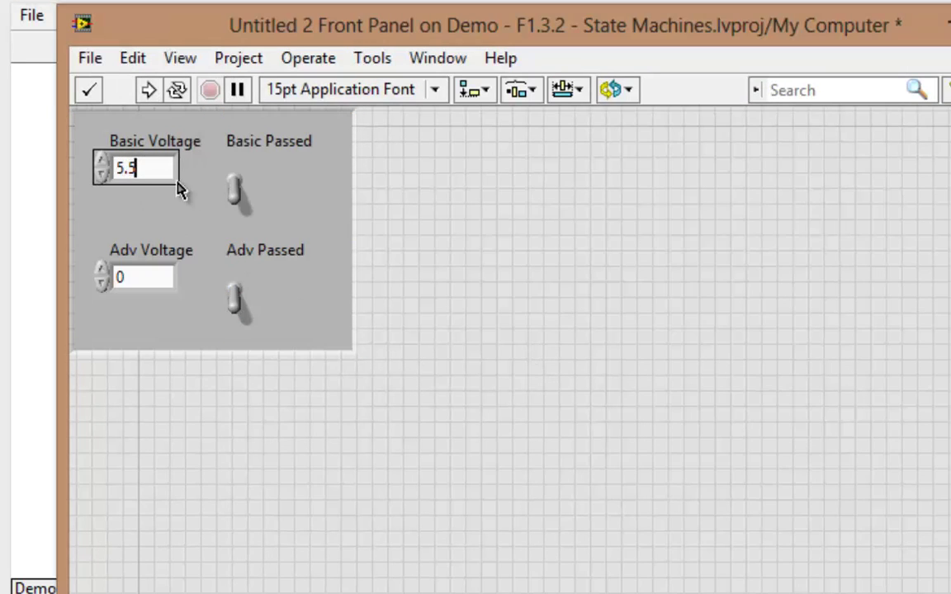
Set Basic Voltage to 5.5 and turn Basic Passed on
left_click(365, 205)
left_click(232, 190)
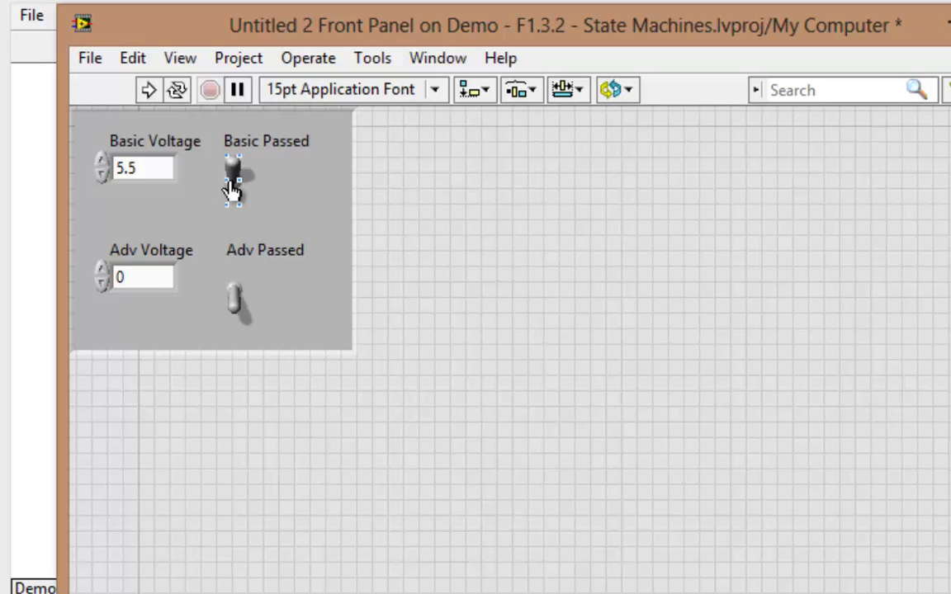
key("ctrl+e")
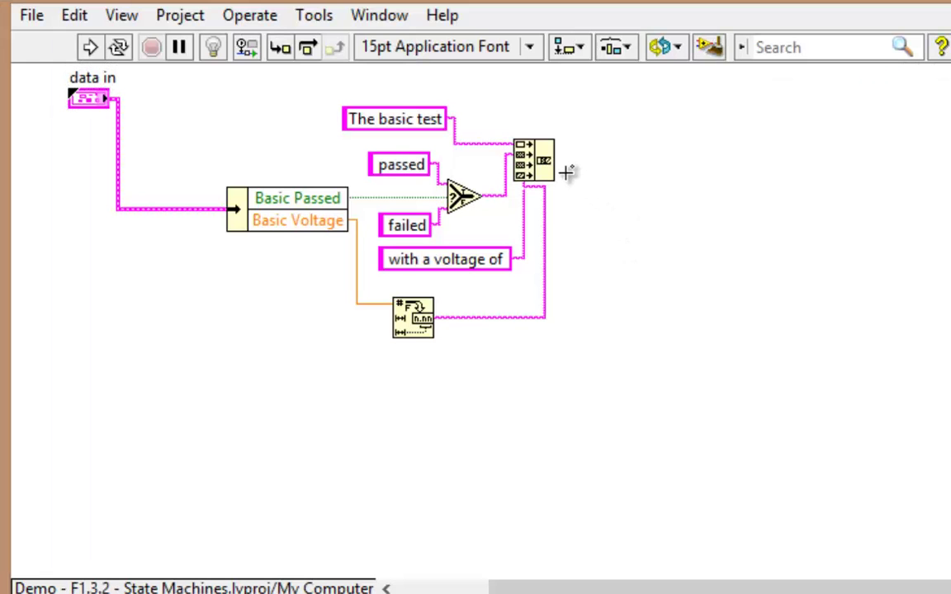
Add an enlarged indicator for the concatenated string and run to get 'The basic test passed with a voltage of 5.500000'
right_click(562, 163)
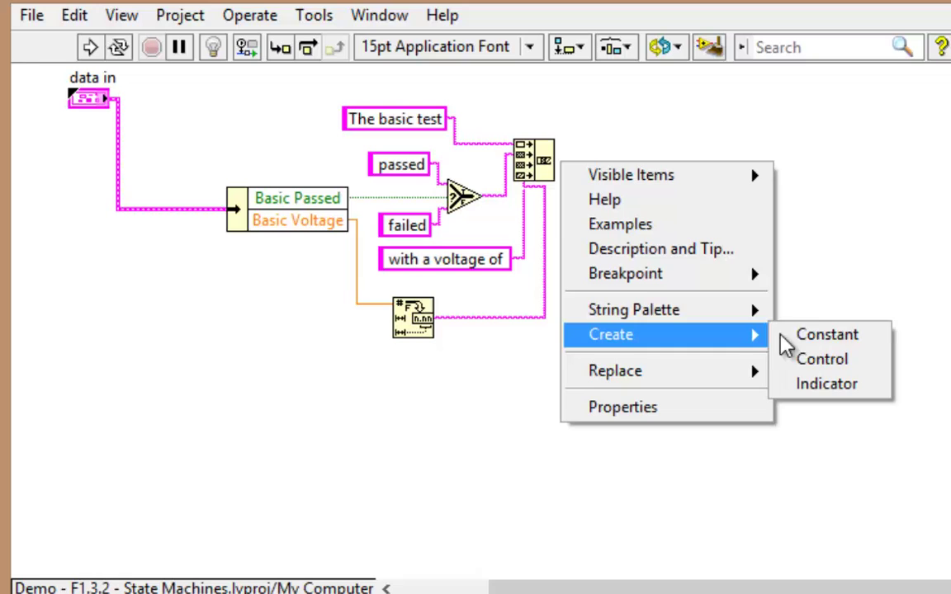
left_click(825, 383)
double_click(586, 156)
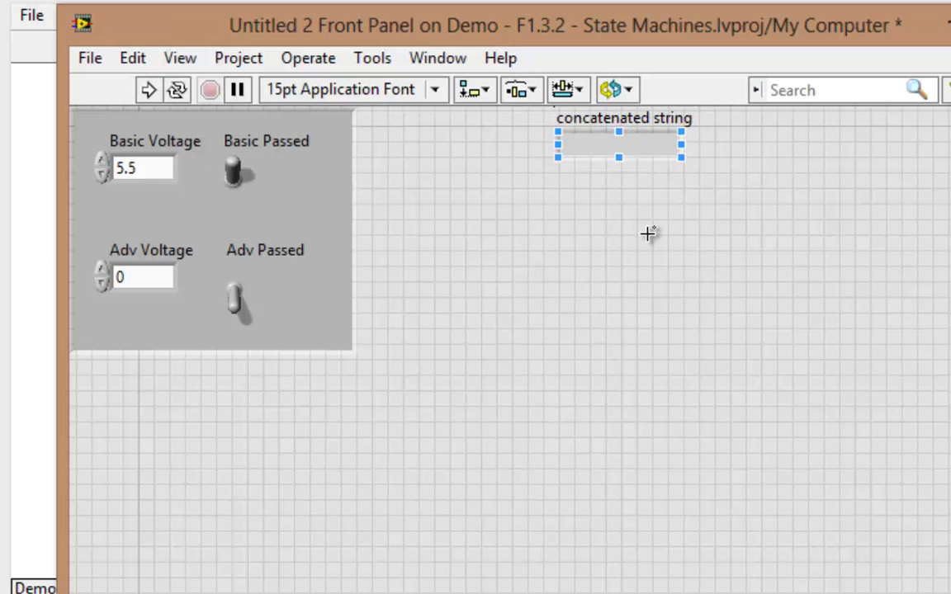
left_click_drag(681, 157, 805, 277)
left_click(276, 112)
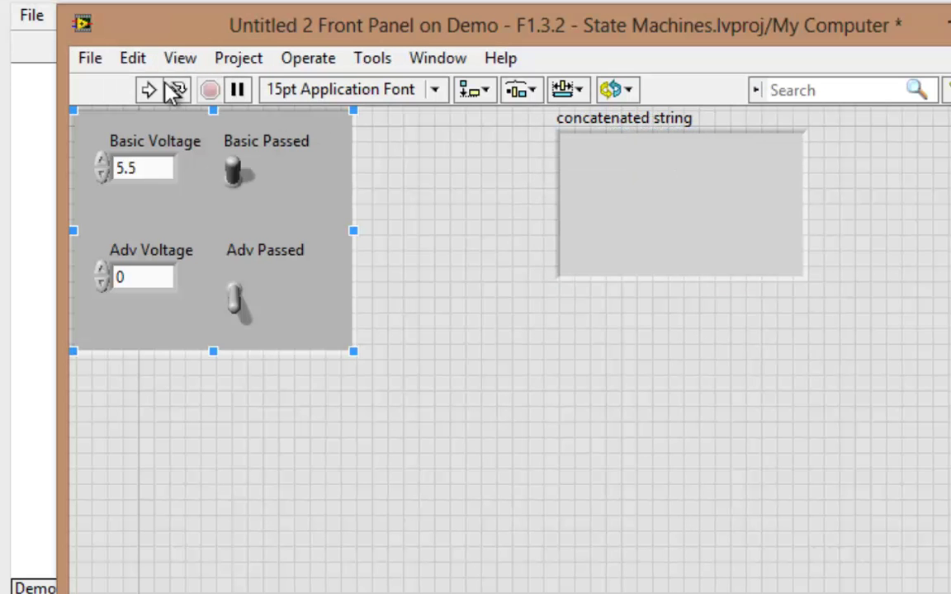
left_click(149, 90)
left_click(701, 195)
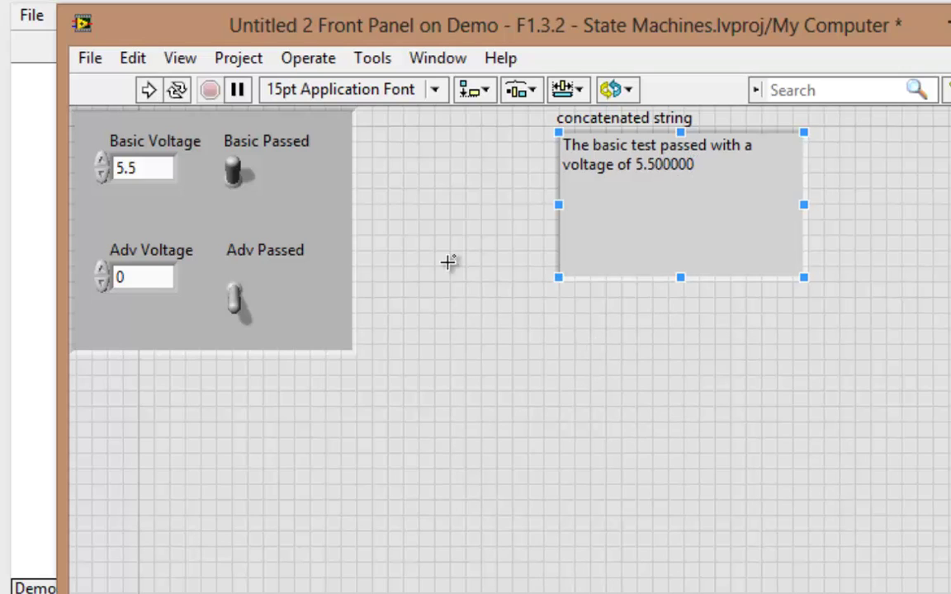
left_click(347, 203)
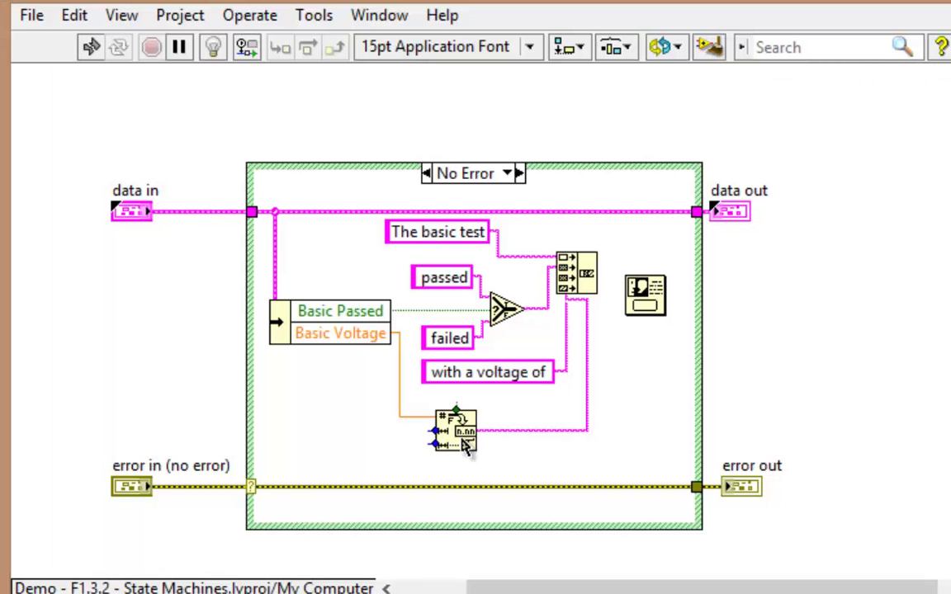
Wire a precision constant of 2 into Number To Fractional String, using Context Help to locate it
key("ctrl+h")
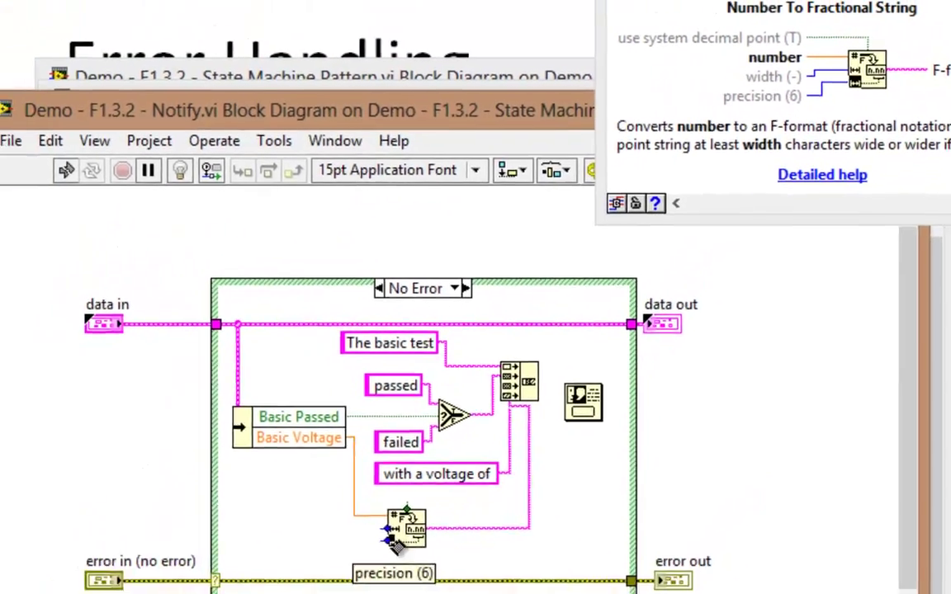
right_click(392, 543)
left_click(766, 589)
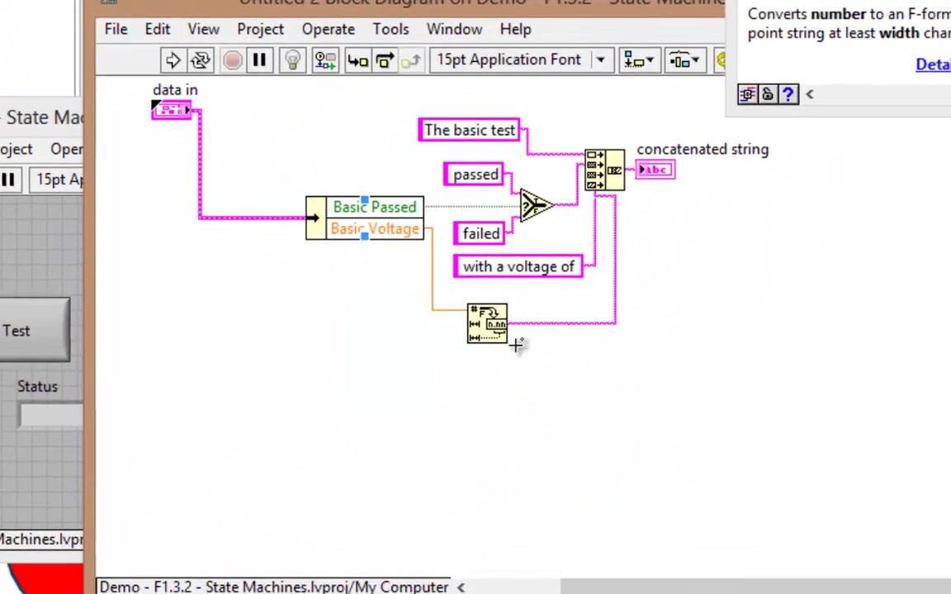
right_click(470, 330)
mouse_move(578, 536)
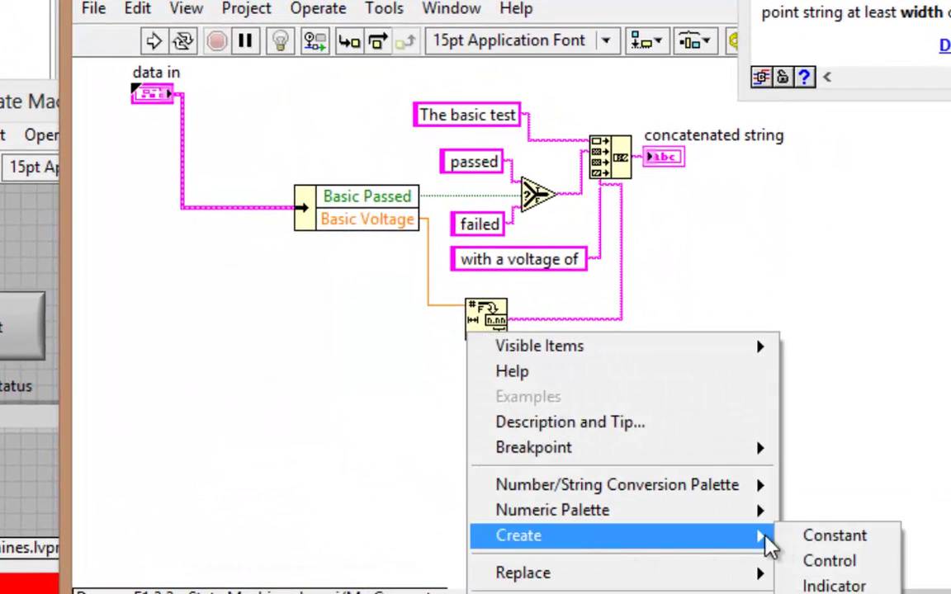
left_click(789, 534)
left_click(684, 450)
Confirm the test front panel reads 5.50, then close the untitled test VI without saving
key("ctrl+e")
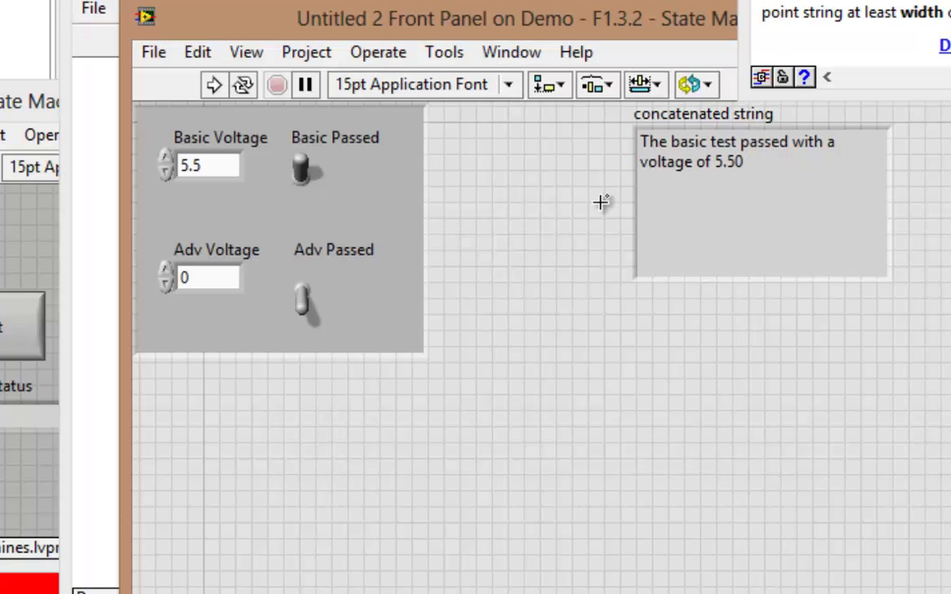
left_click_drag(590, 26, 290, 21)
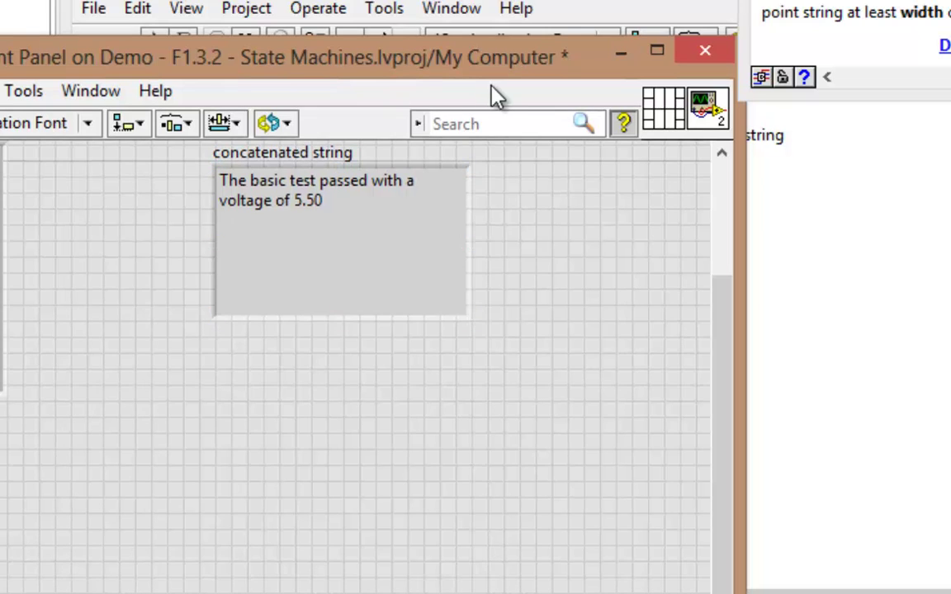
left_click(382, 282)
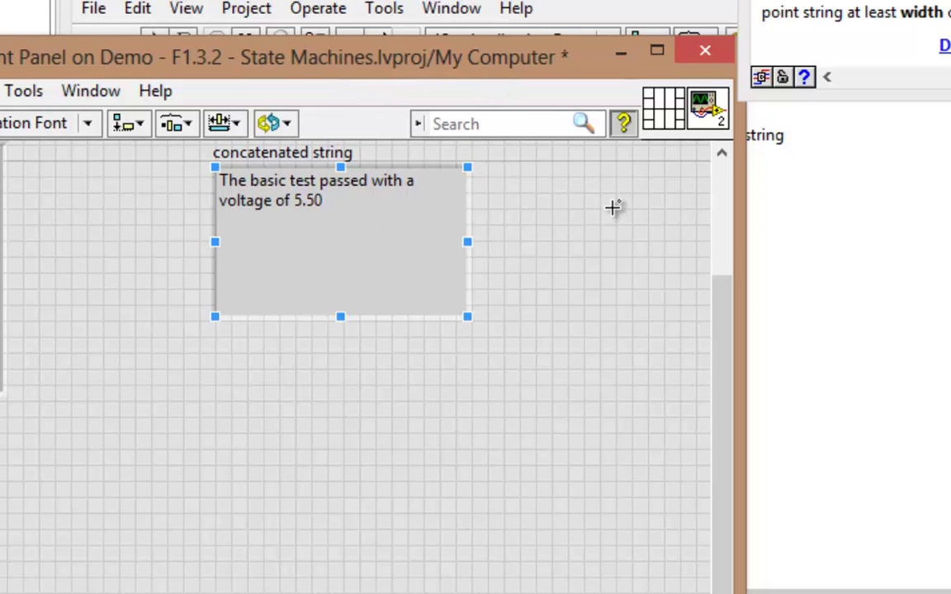
left_click(703, 50)
left_click(107, 315)
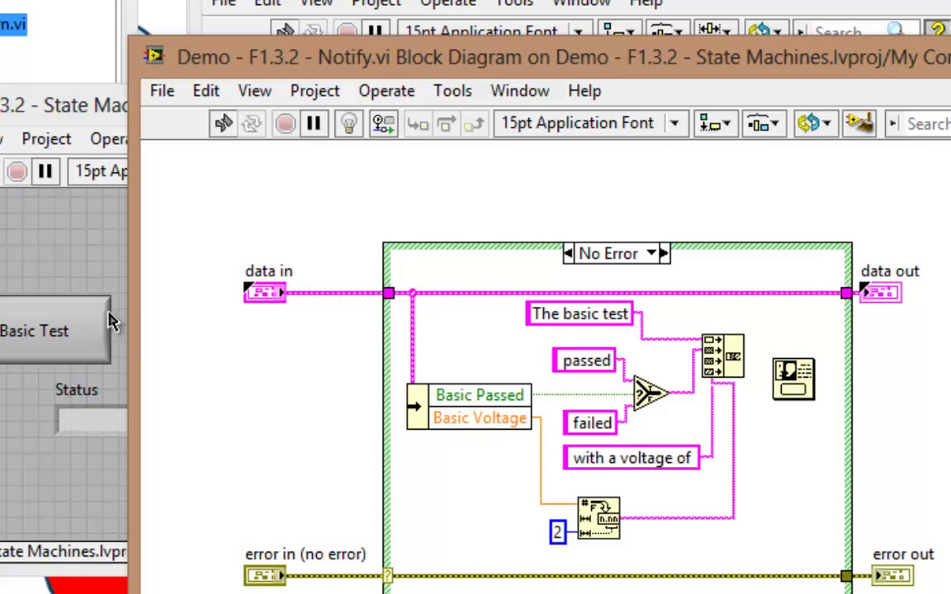
Wire the Build Text output to One Button Dialog's message input and close Notify.vi's diagram
left_click(742, 357)
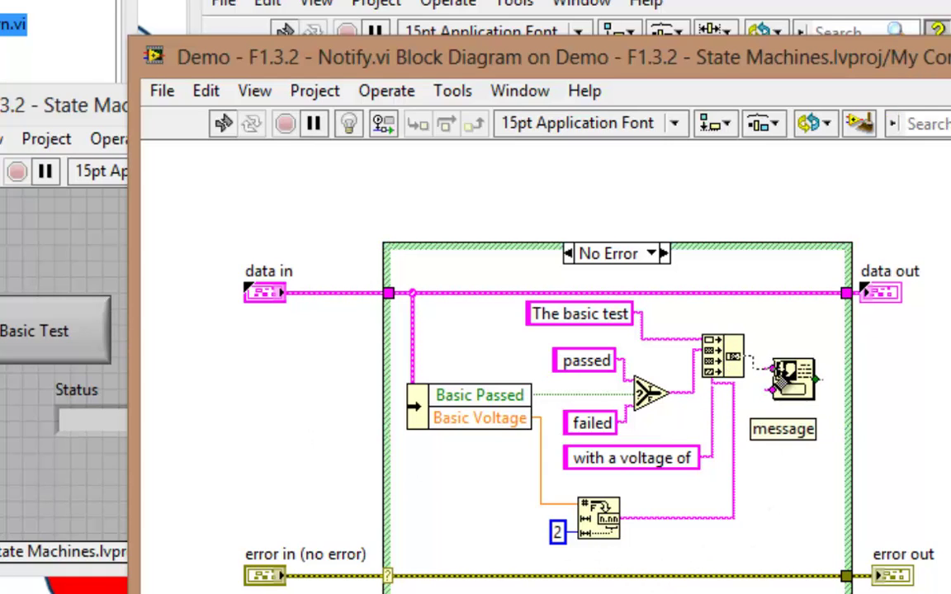
left_click(774, 369)
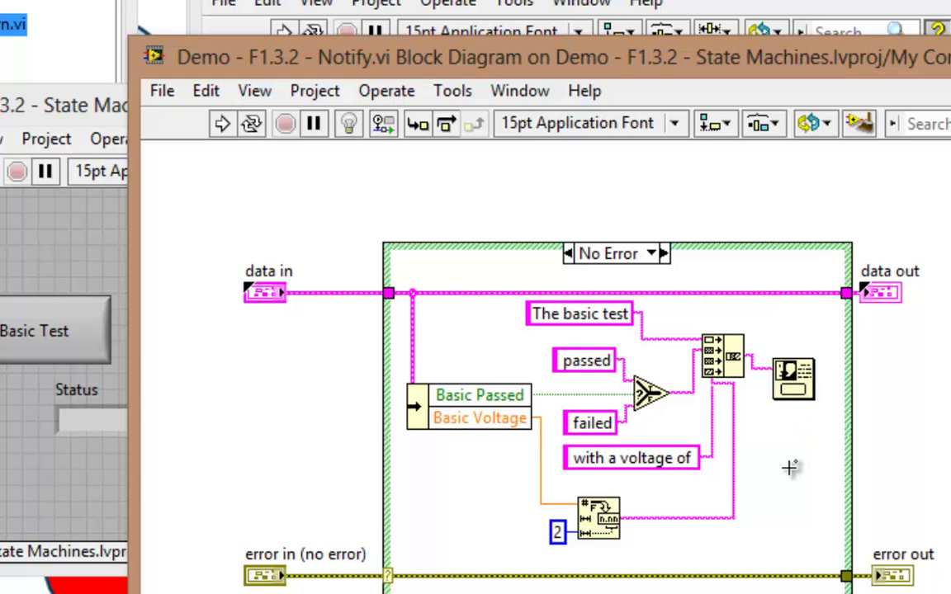
left_click_drag(732, 64, 523, 39)
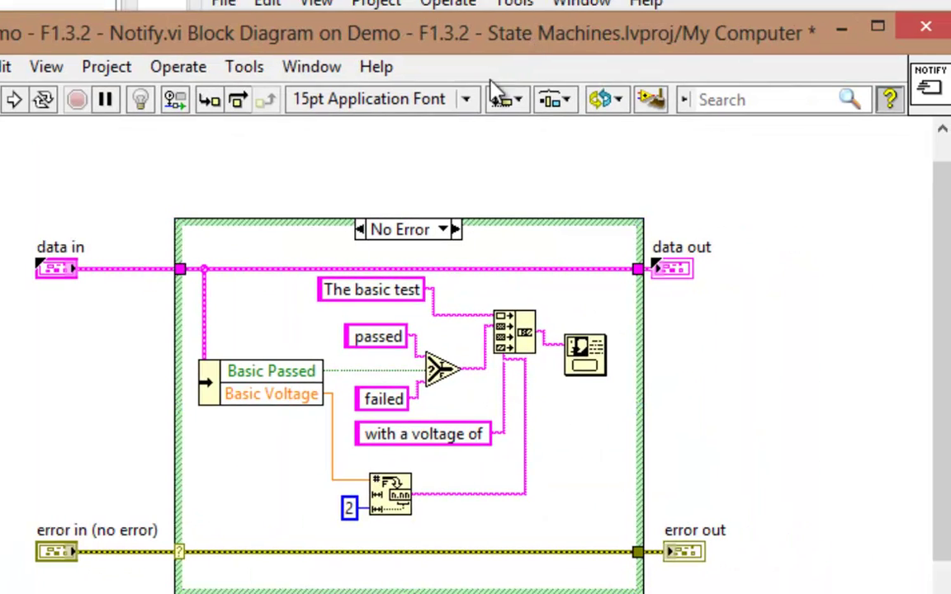
left_click(284, 460)
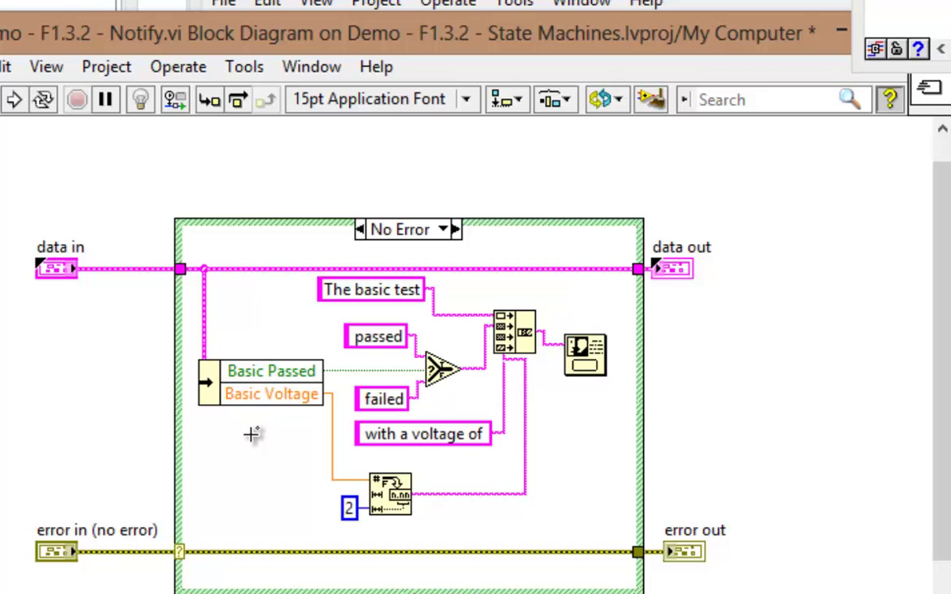
left_click(386, 338)
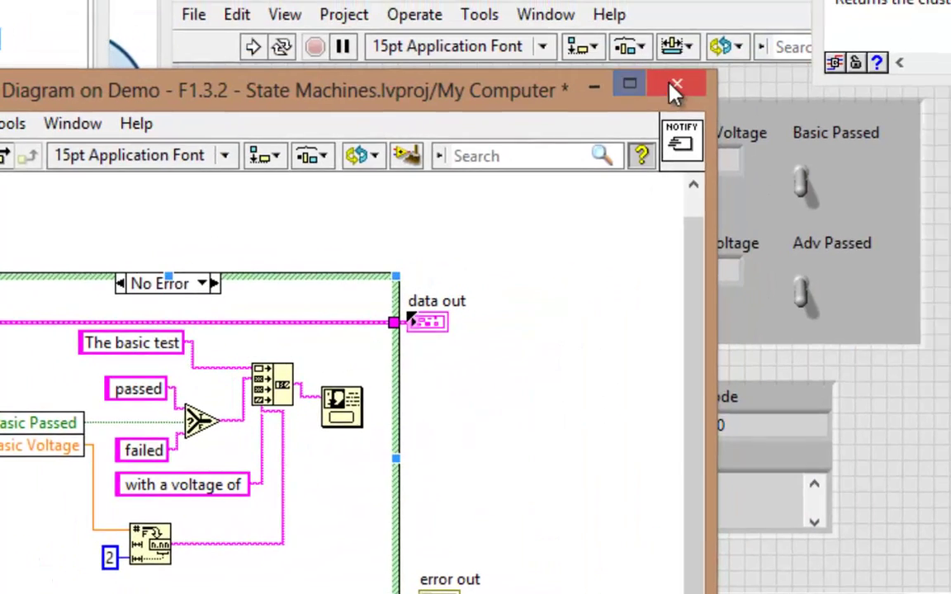
left_click(714, 70)
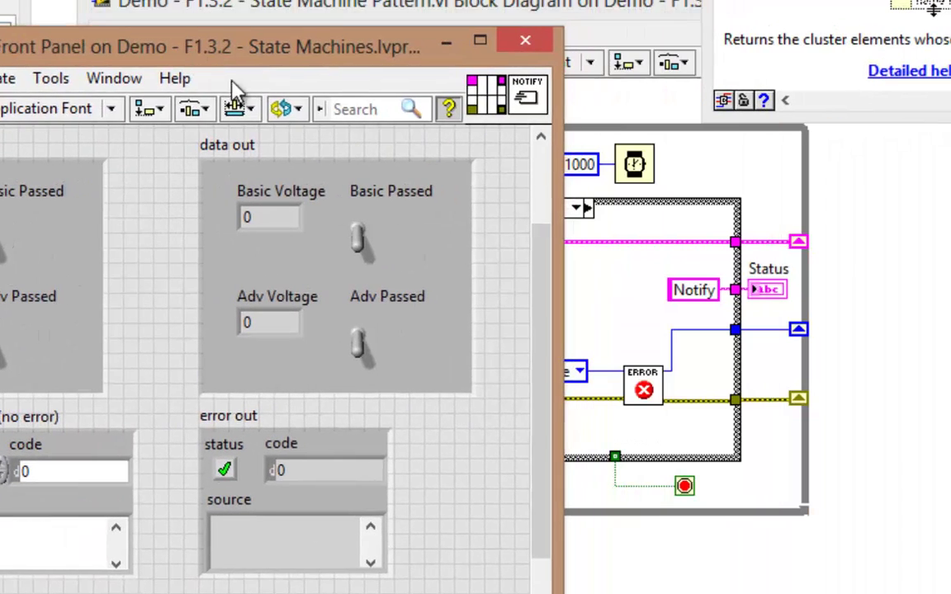
Open the Basic Test subVI's block diagram from the state machine's Basic Test case
left_click(518, 38)
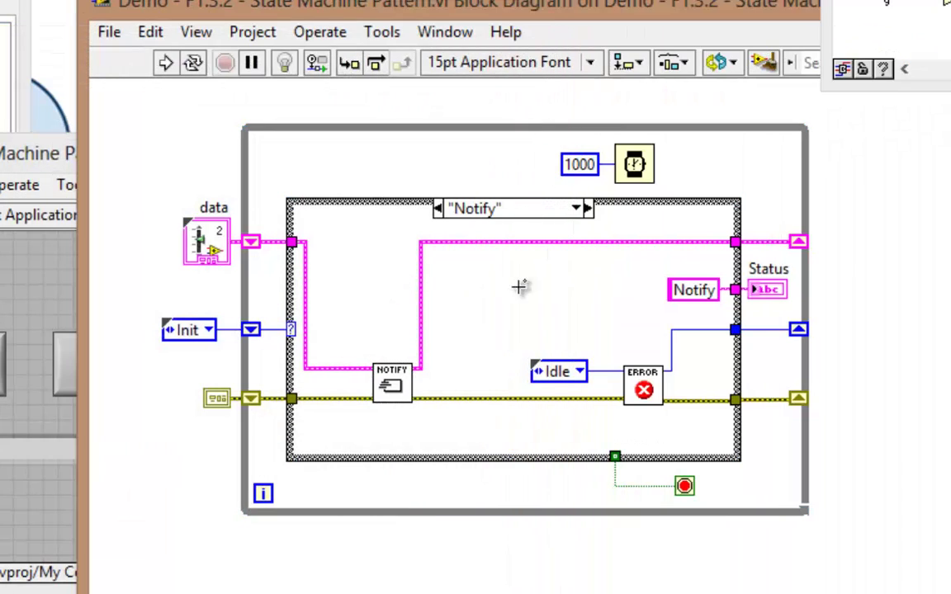
left_click(577, 212)
left_click(619, 270)
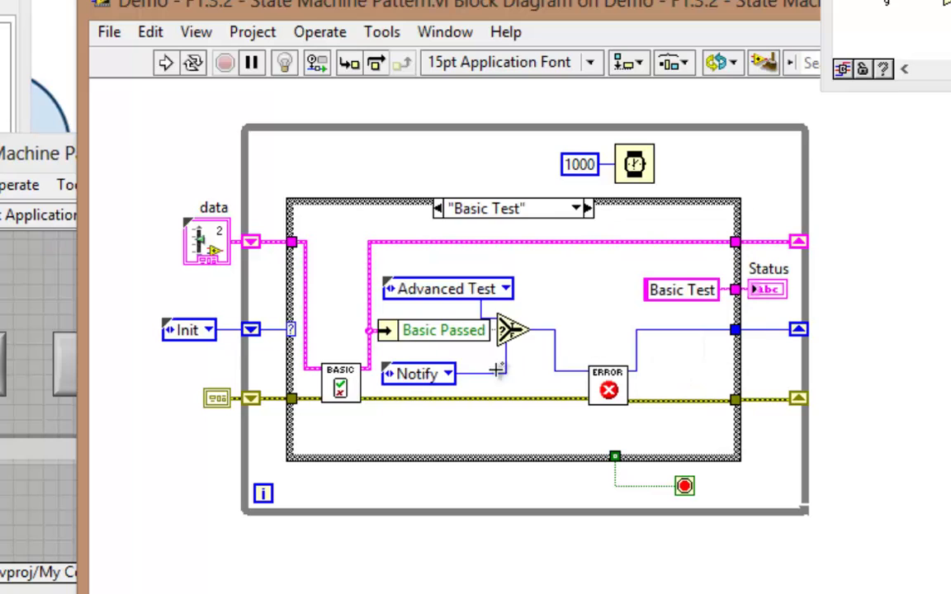
double_click(338, 382)
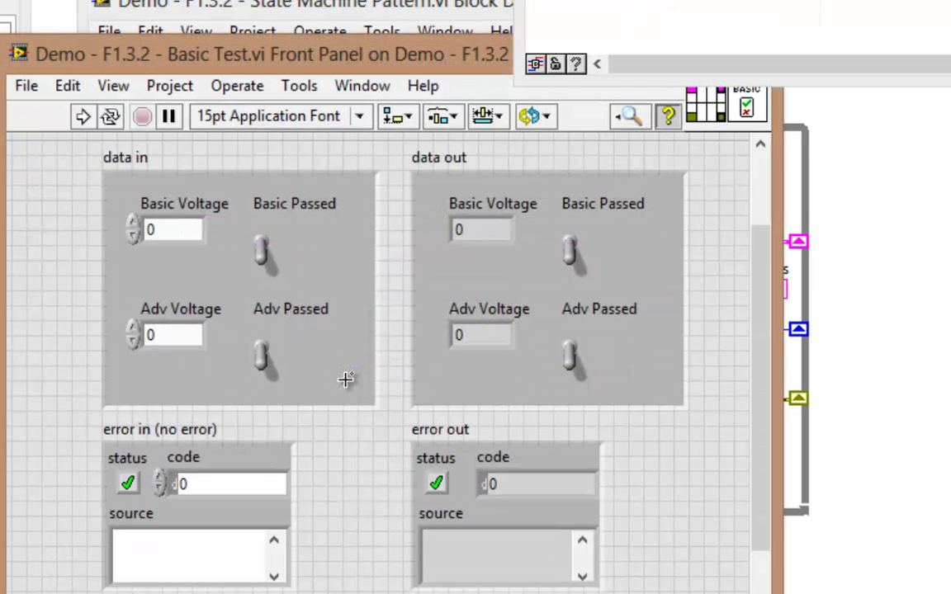
key("ctrl+e")
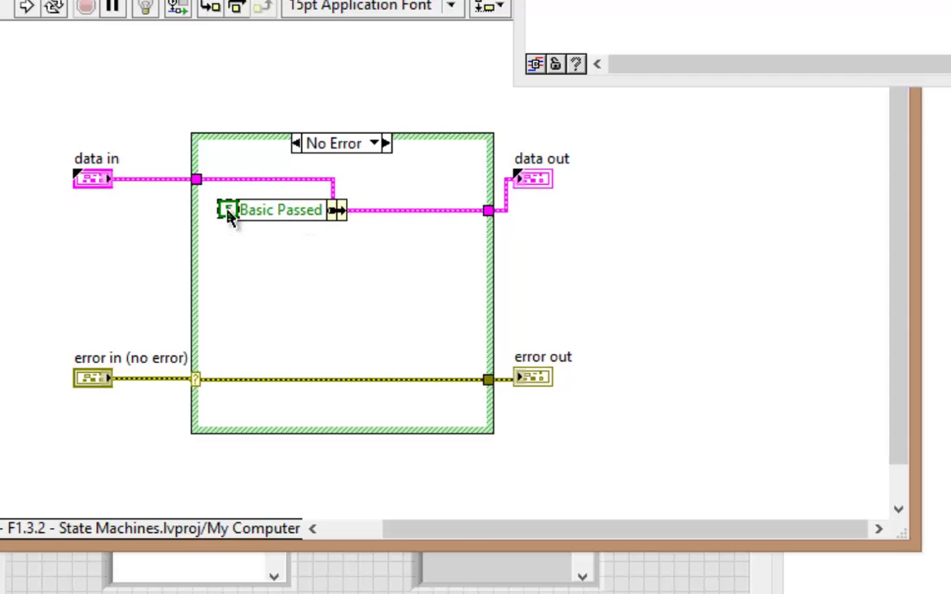
Wire a false constant to Basic Passed and a 2.6 constant to a new Basic Voltage element
left_click_drag(228, 213, 212, 220)
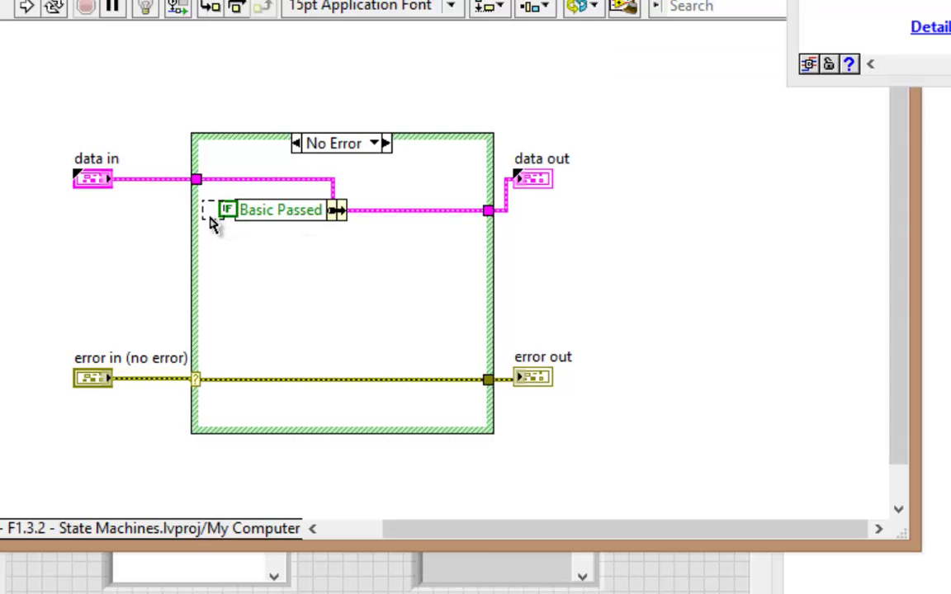
left_click_drag(291, 216, 294, 238)
left_click(285, 241)
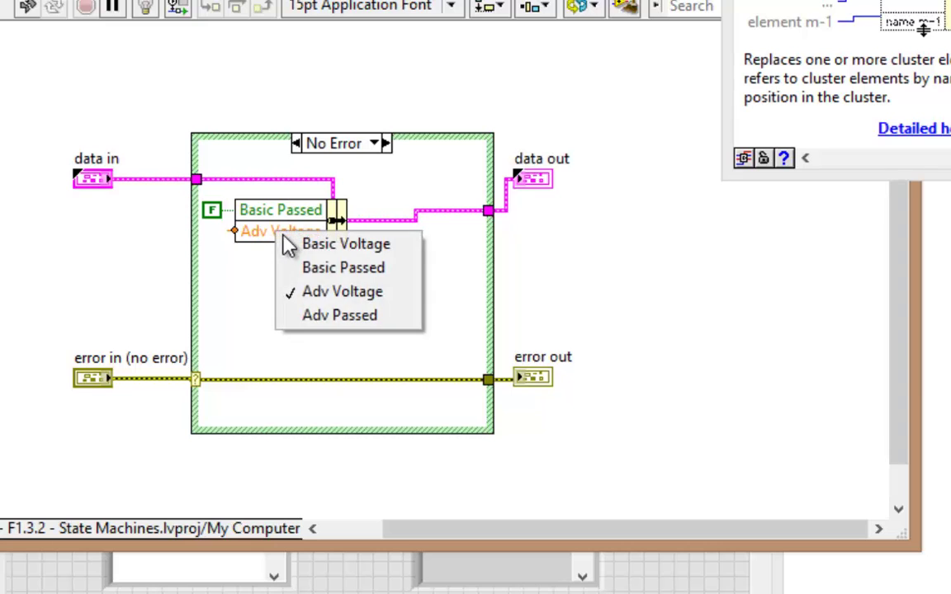
right_click(233, 235)
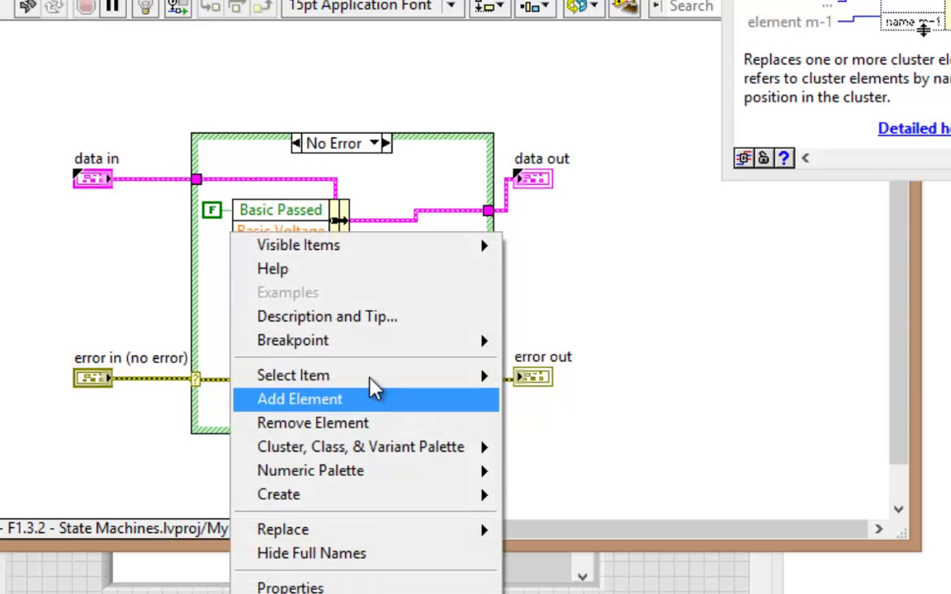
mouse_move(239, 475)
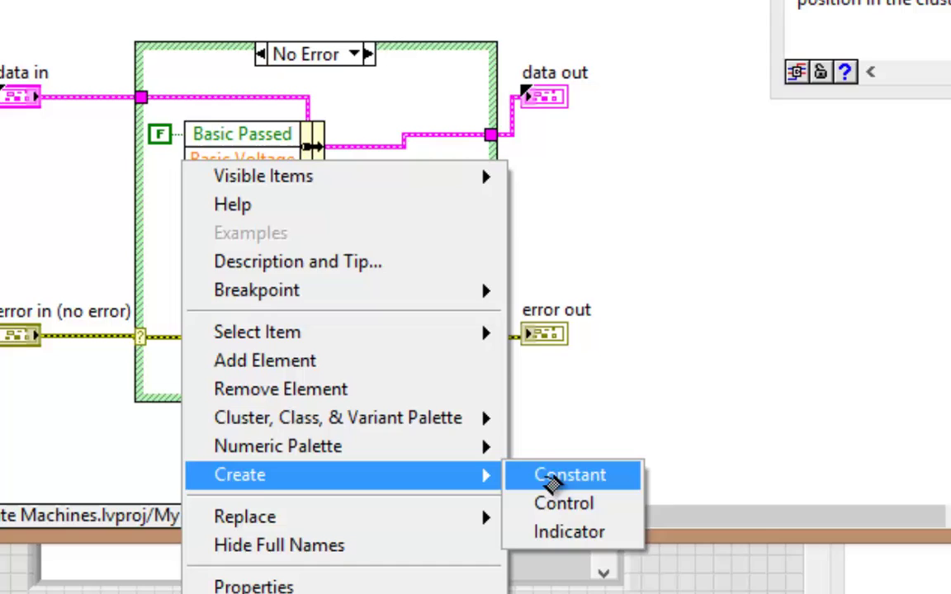
left_click(553, 477)
type("2.6")
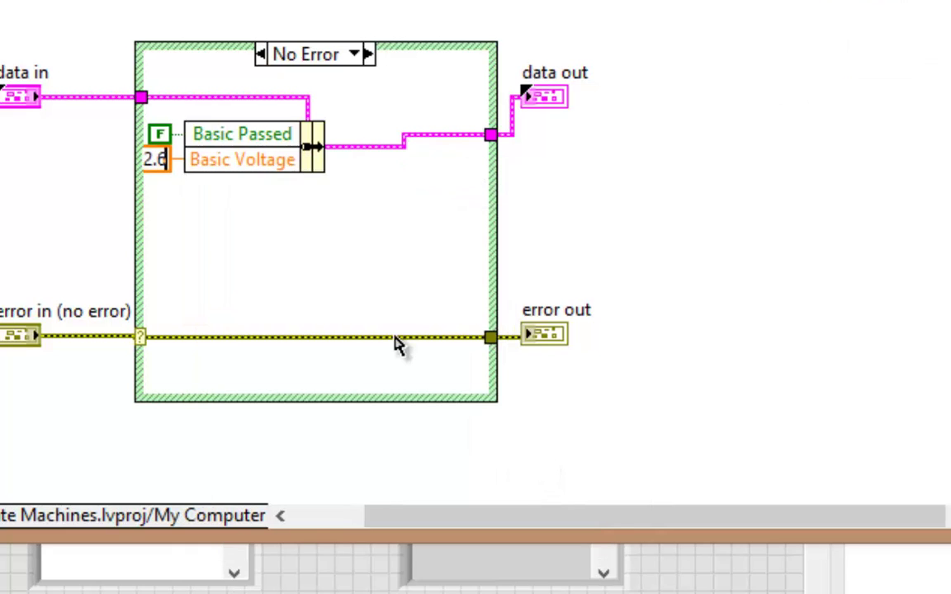
left_click(396, 345)
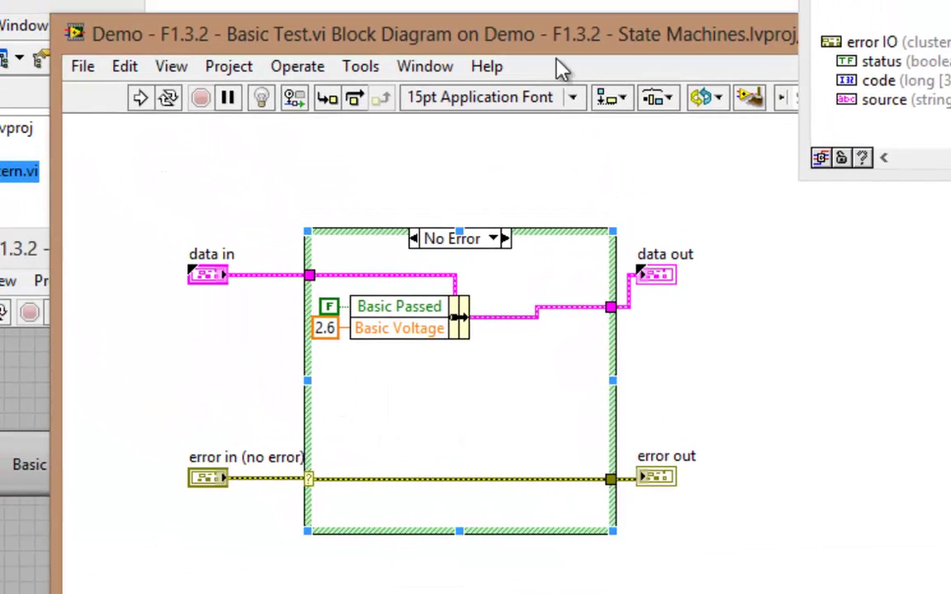
Close Basic Test's block diagram and front panel windows
left_click_drag(544, 45, 395, 56)
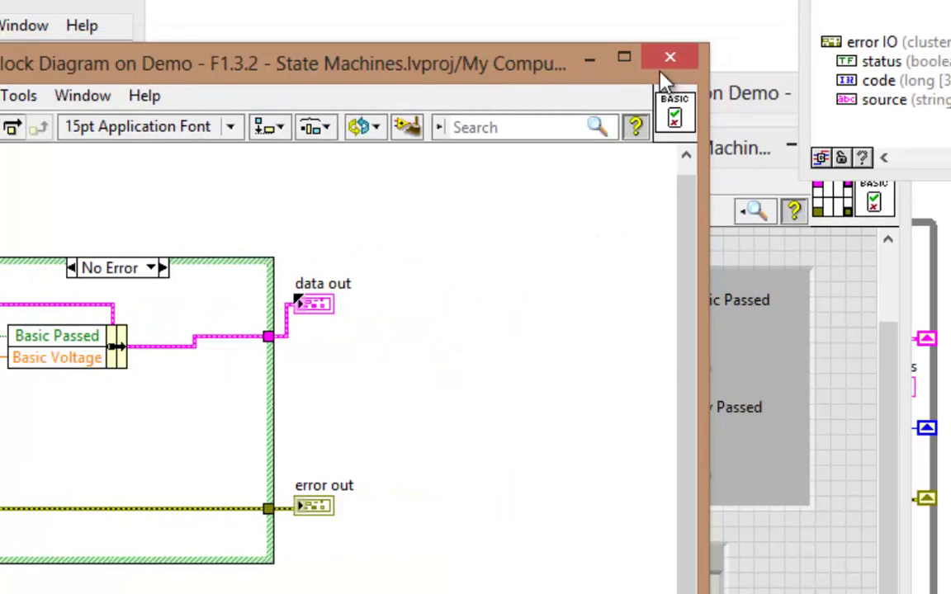
left_click(672, 57)
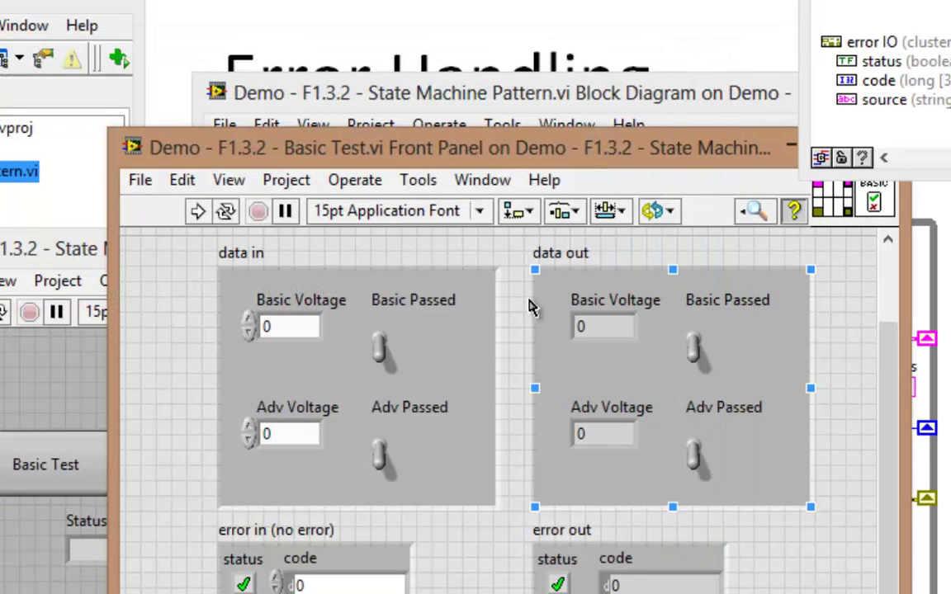
mouse_move(616, 165)
left_mouse_down()
mouse_move(331, 157)
mouse_move(369, 157)
left_mouse_up()
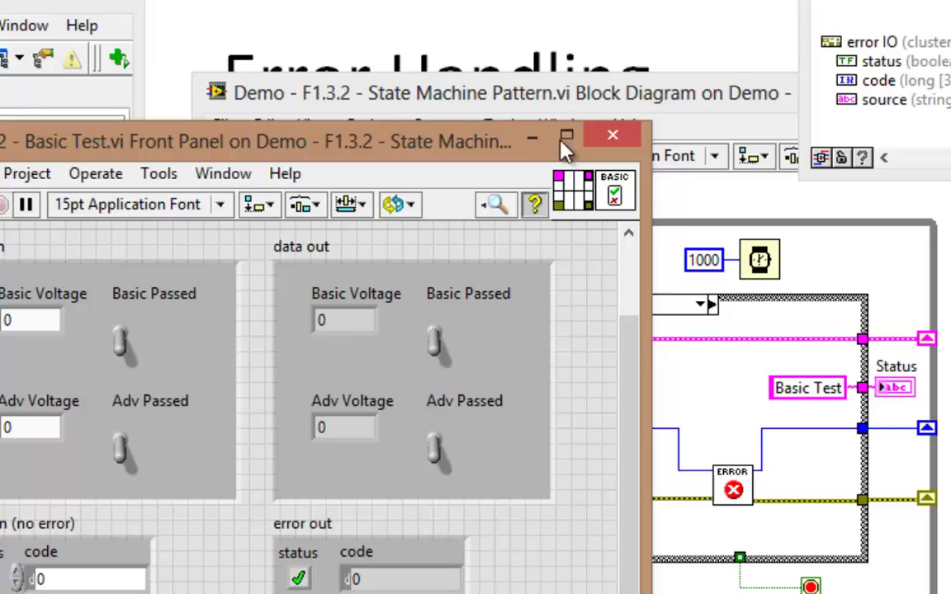
left_click(614, 137)
left_click_drag(538, 96, 441, 96)
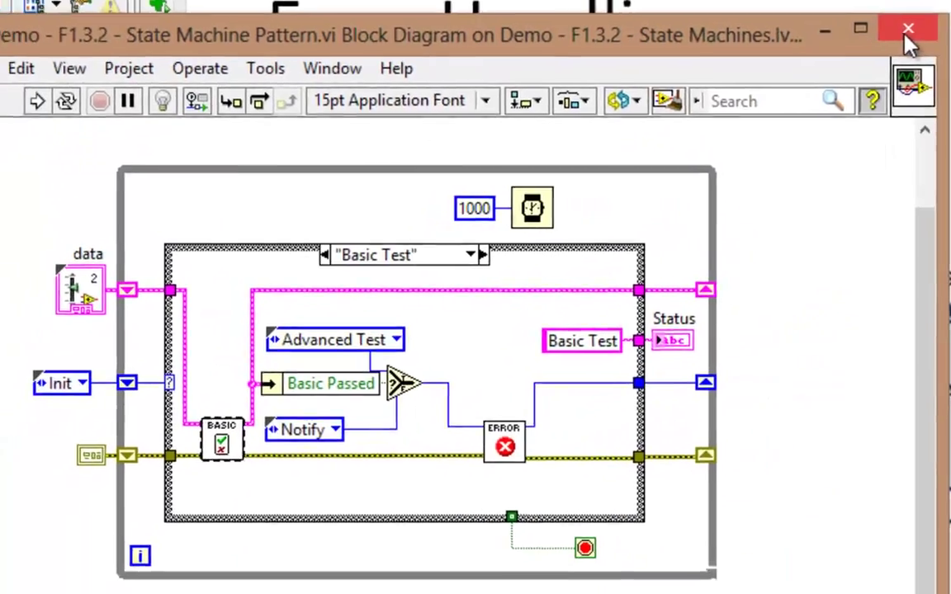
Run the state machine's Basic Test, dismiss the 2.60 voltage failure dialog, then stop the VI
left_click(916, 20)
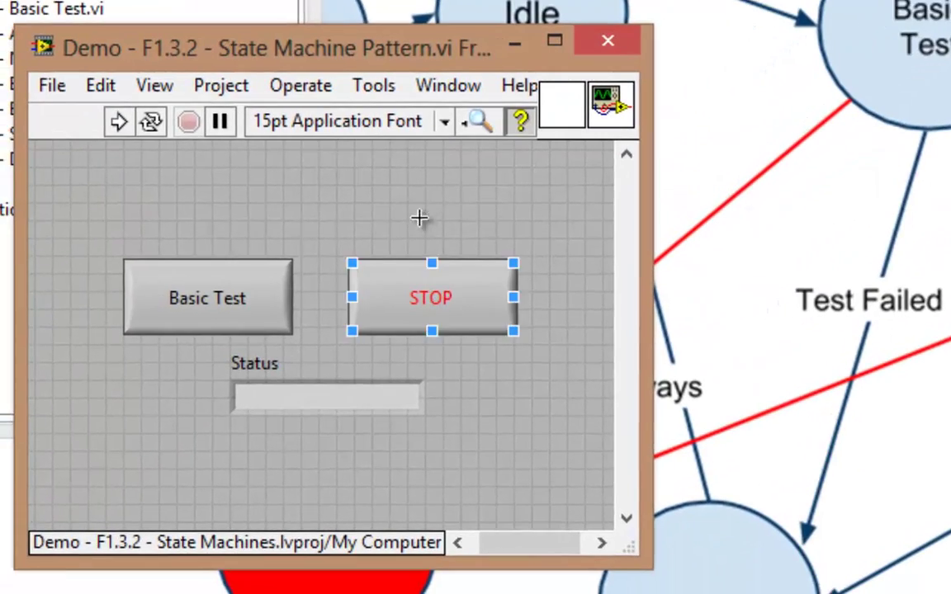
left_click(188, 190)
left_click(120, 128)
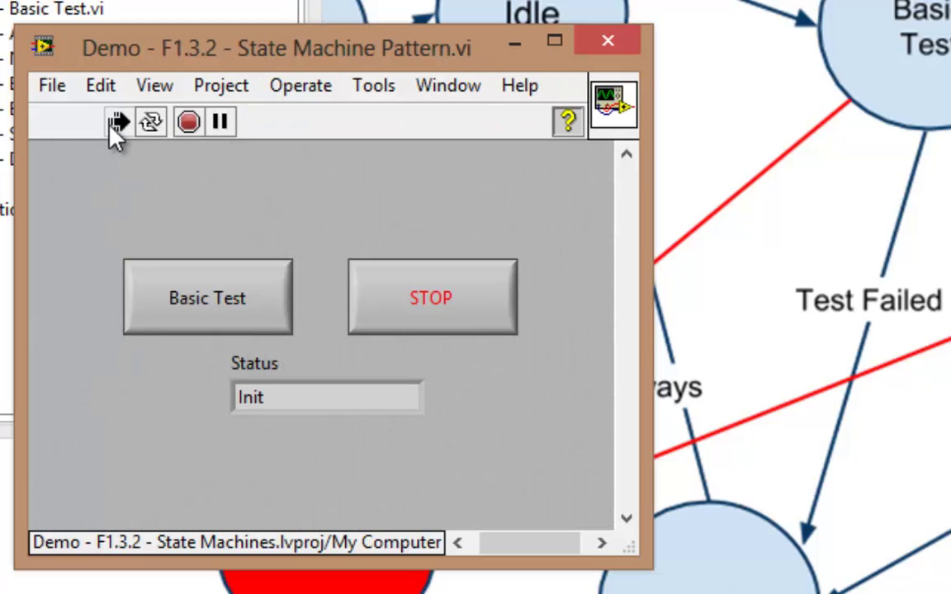
left_click(170, 299)
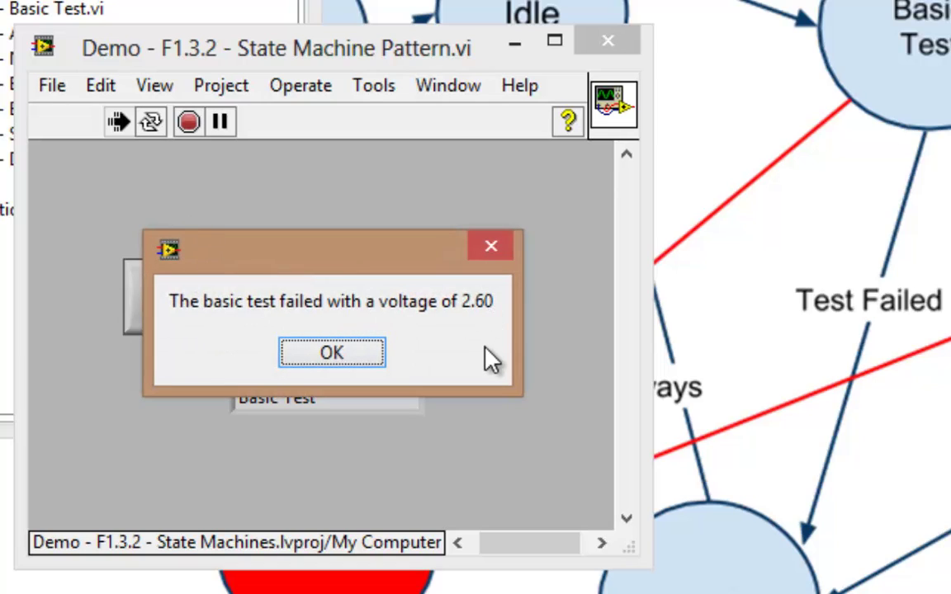
left_click(378, 363)
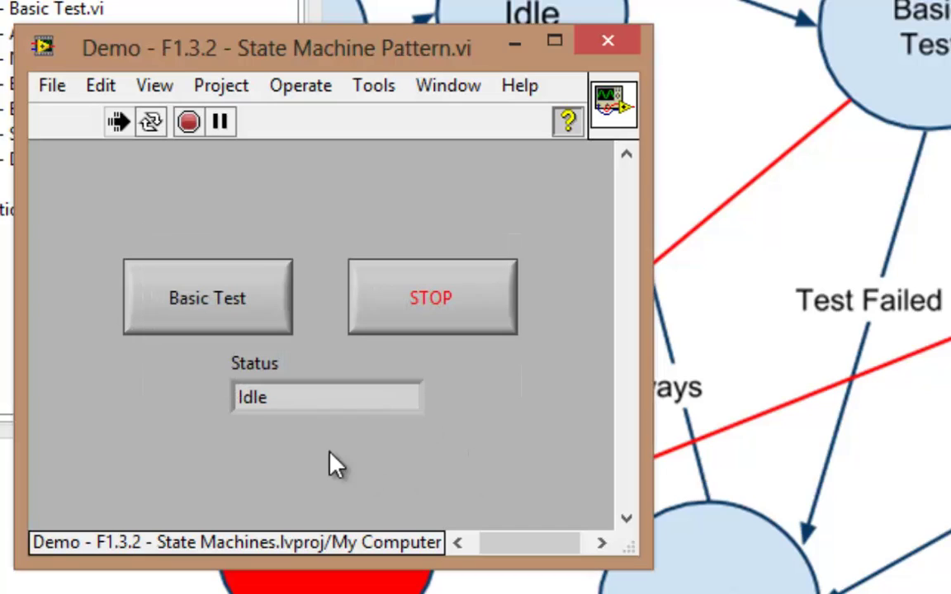
left_click(487, 321)
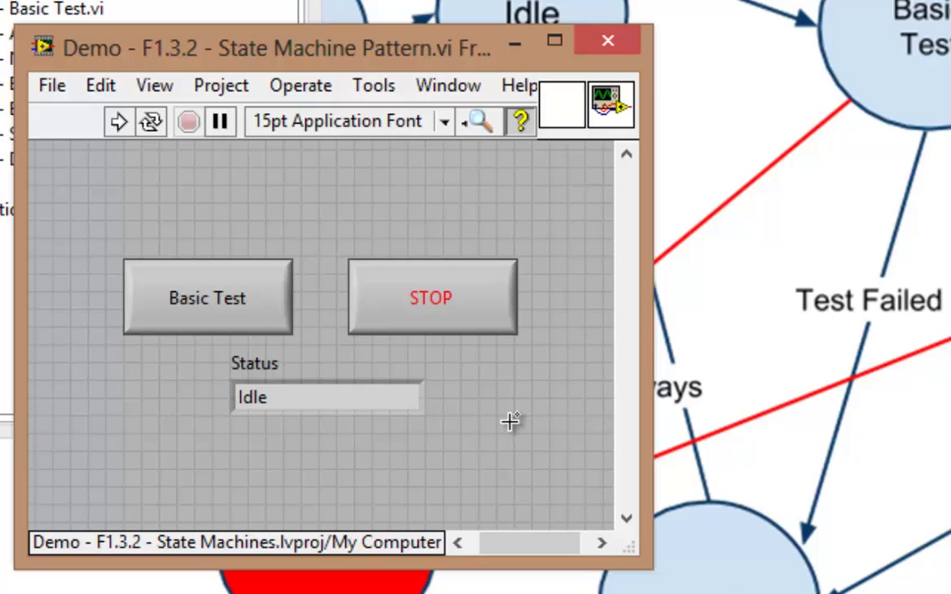
Display the Error Shutdown case and bring up the data cluster constant's shortcut menu
key("ctrl+e")
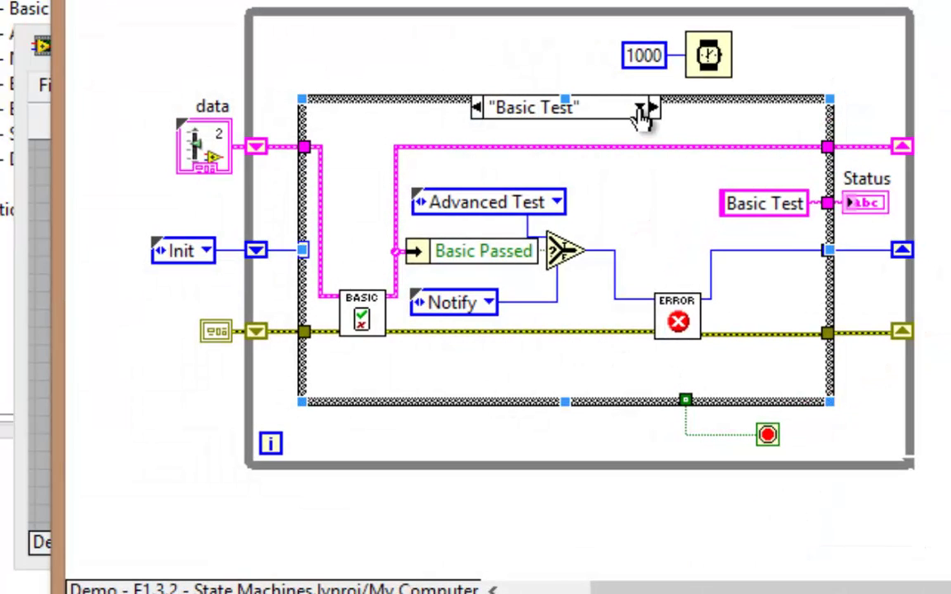
left_click(640, 111)
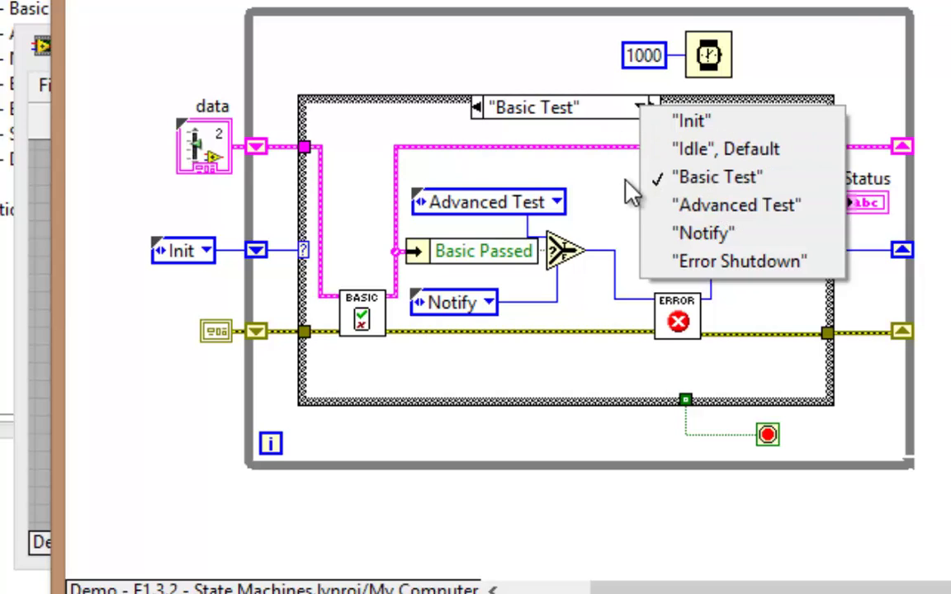
left_click(741, 263)
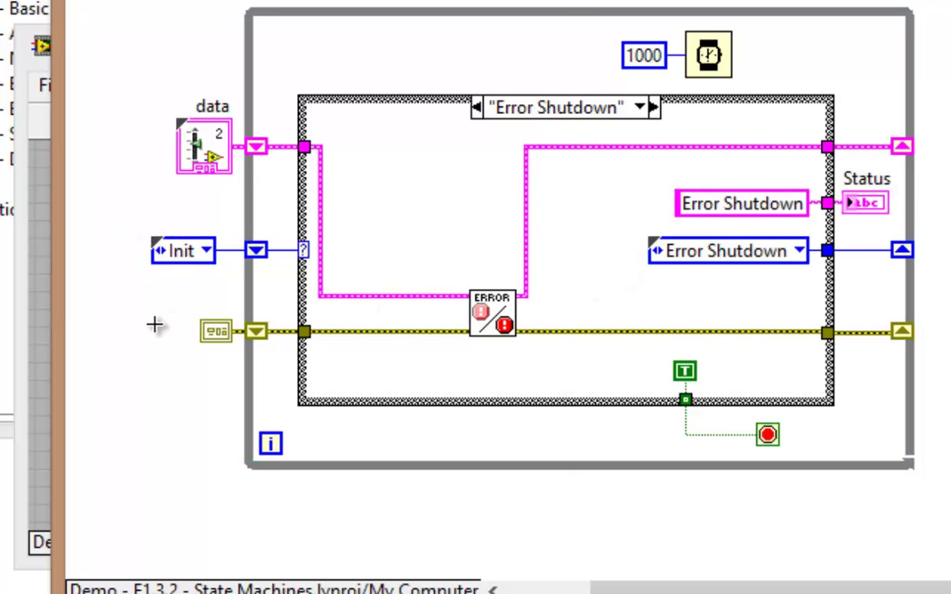
left_click_drag(161, 83, 213, 211)
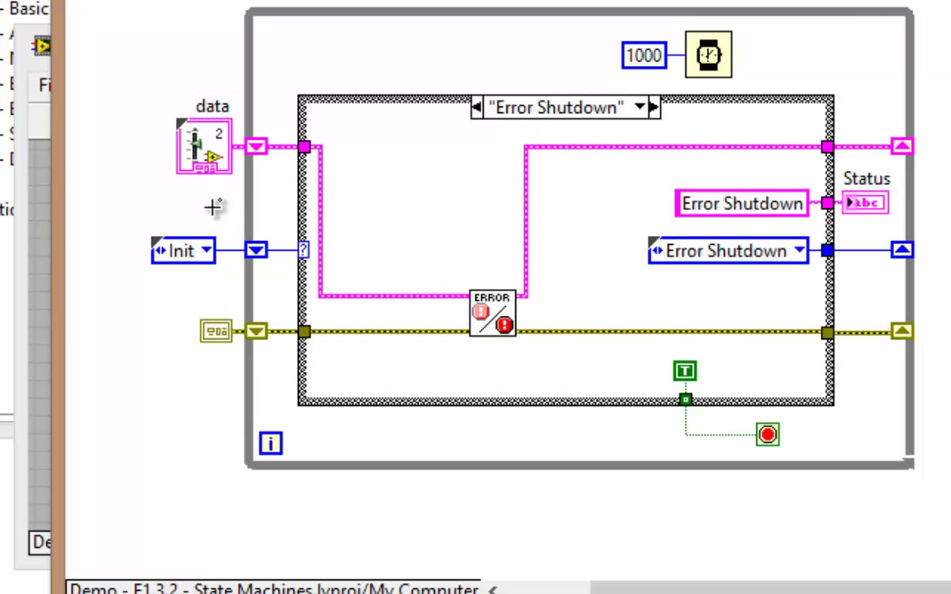
right_click(209, 151)
Open the Data.ctl type definition to inspect its cluster, then return to the State Machine Pattern diagram
left_click(316, 330)
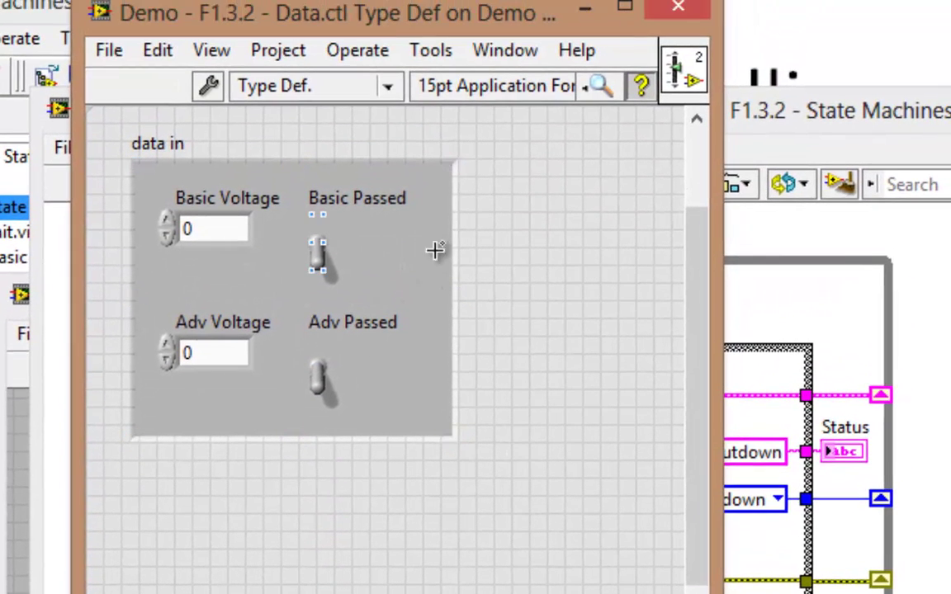
left_click(435, 249)
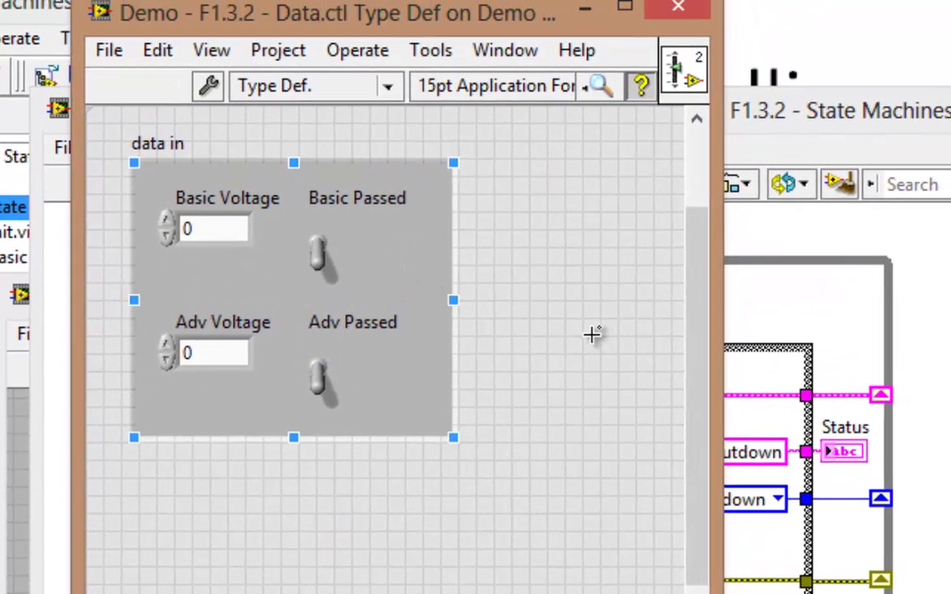
left_click(786, 328)
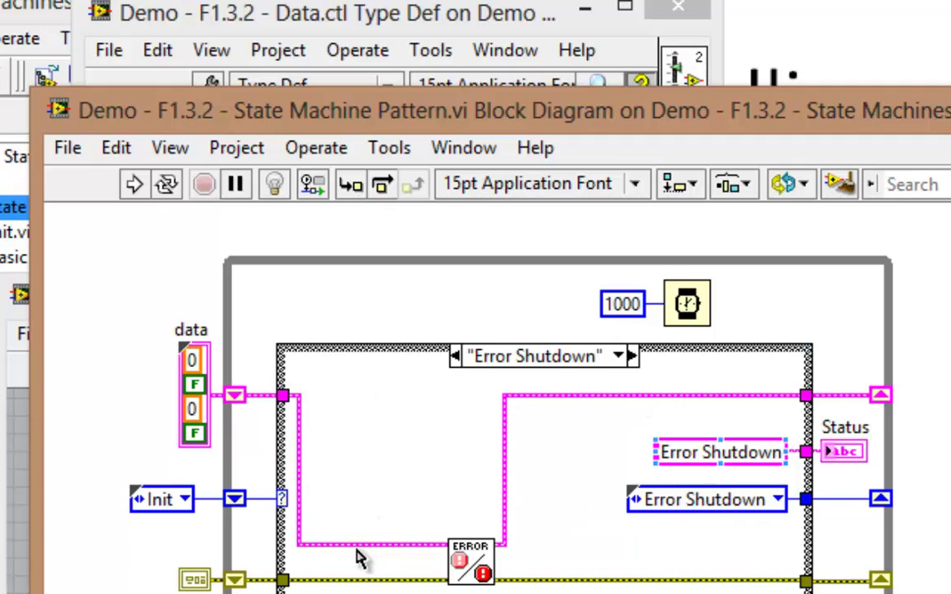
left_click(228, 460)
left_click(198, 404)
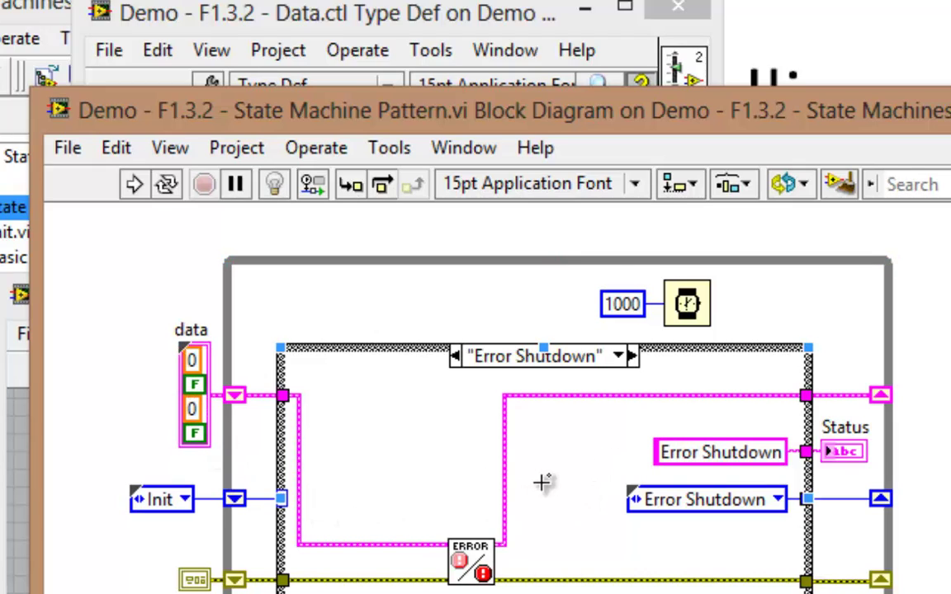
left_click(580, 442)
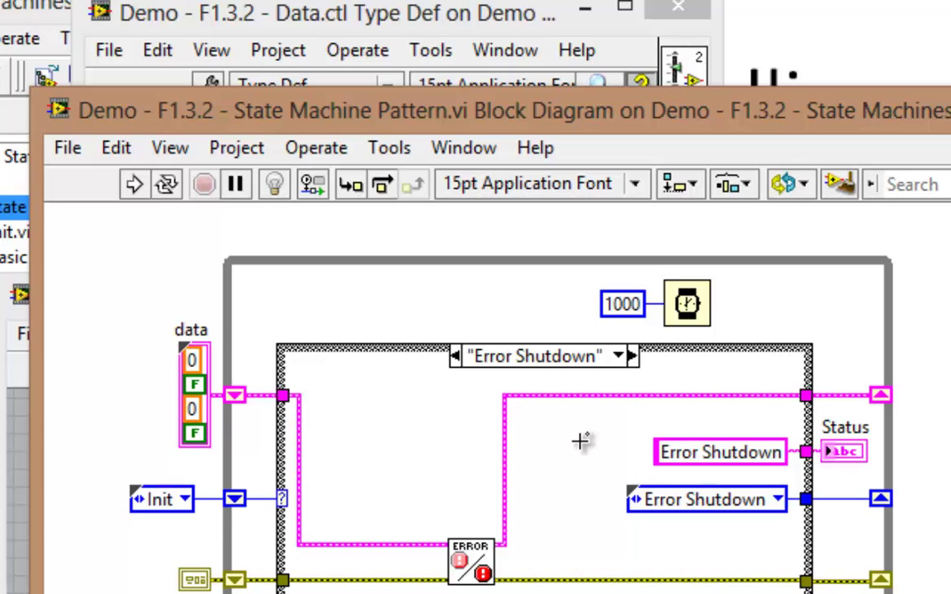
left_click_drag(158, 311, 213, 466)
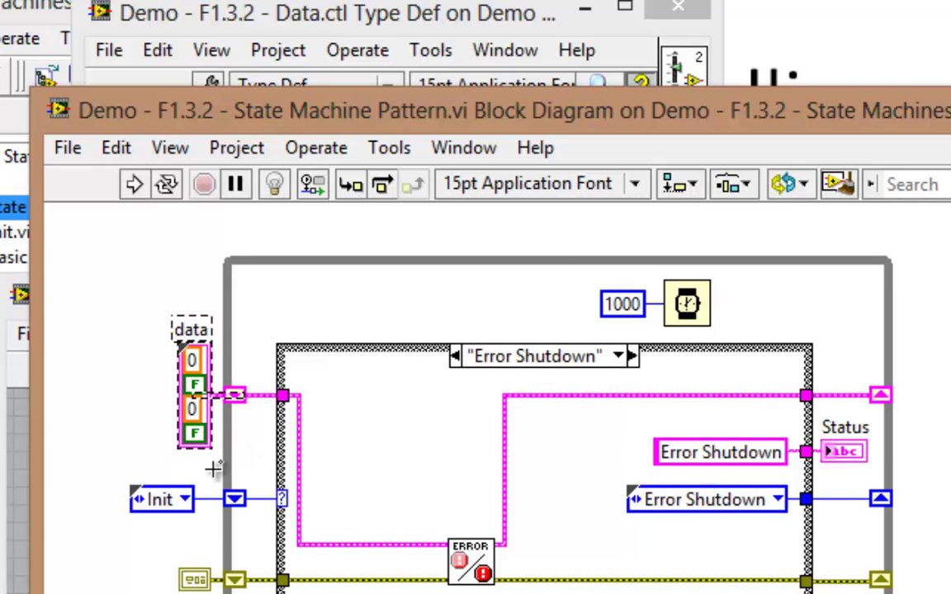
left_click(174, 464)
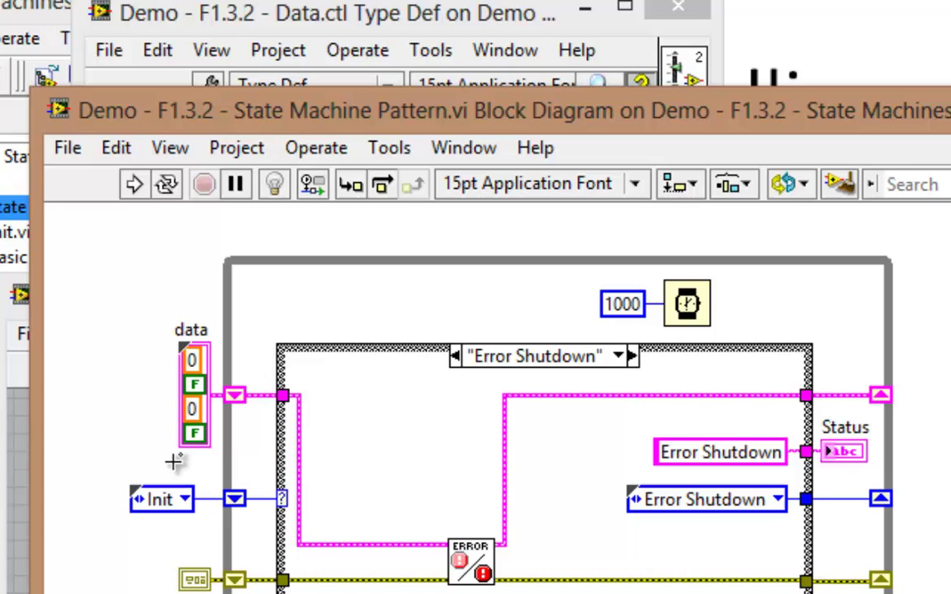